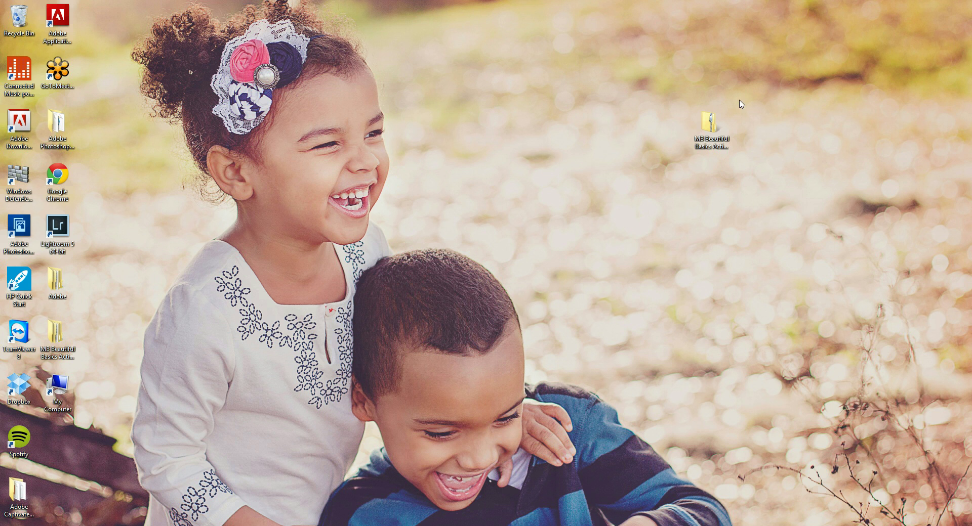
# Step: Select the MB Beautiful Basics Action Collection zip file on the desktop
pyautogui.click(717, 121)
# Step: Extract all 37 items of the MB Beautiful Basics zip to the Desktop, replacing same-named files
pyautogui.doubleClick(722, 135)
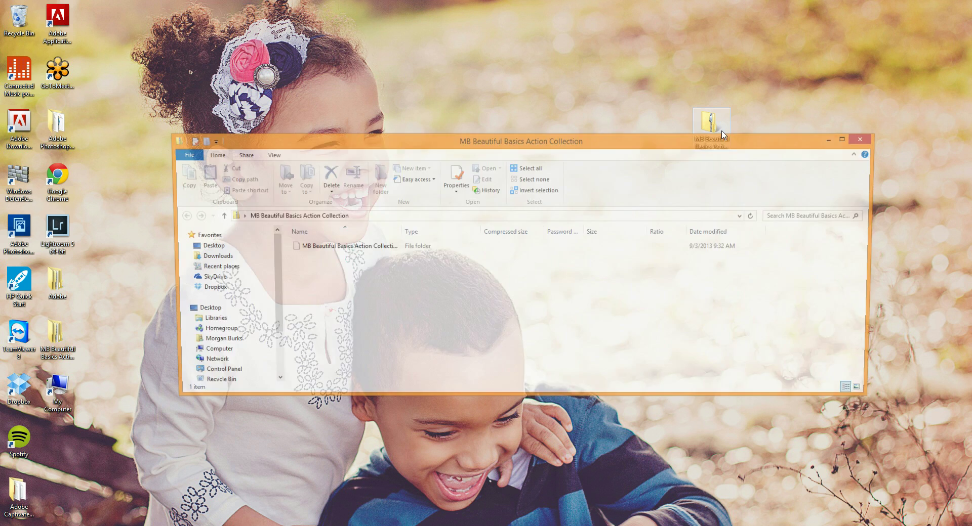
pyautogui.click(378, 182)
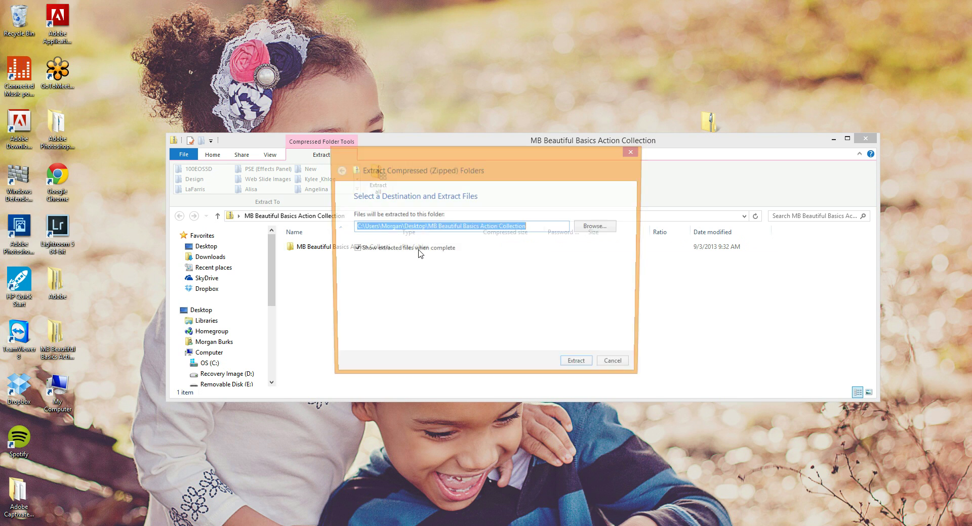
pyautogui.click(590, 366)
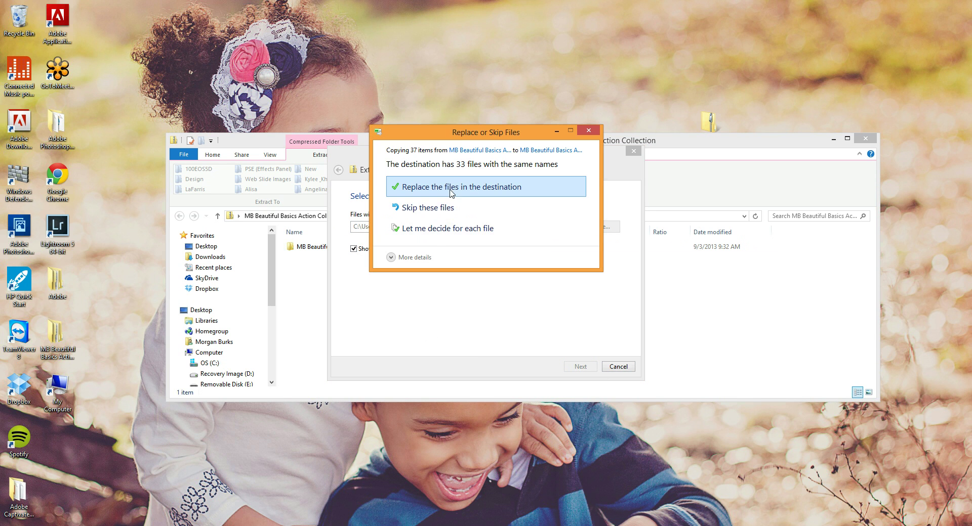
pyautogui.click(449, 188)
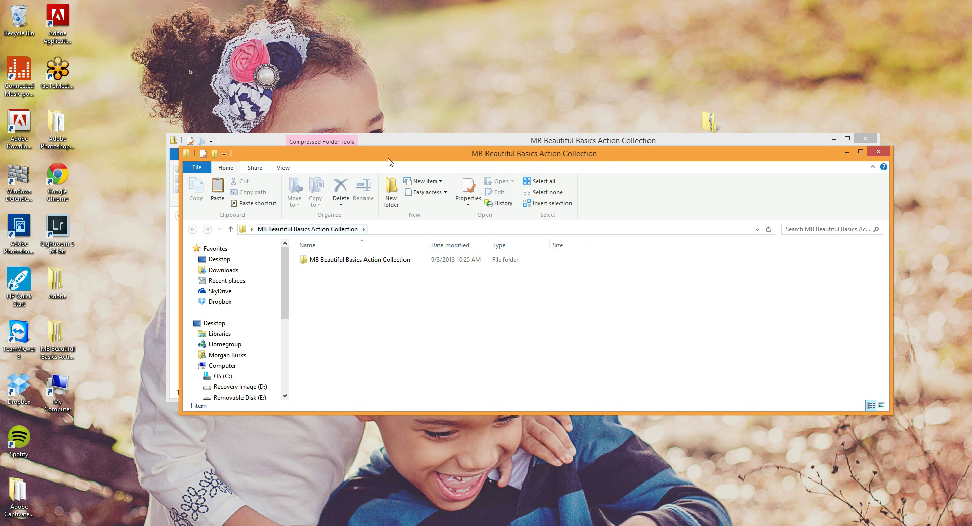
pyautogui.moveTo(389, 155); pyautogui.dragTo(364, 208)
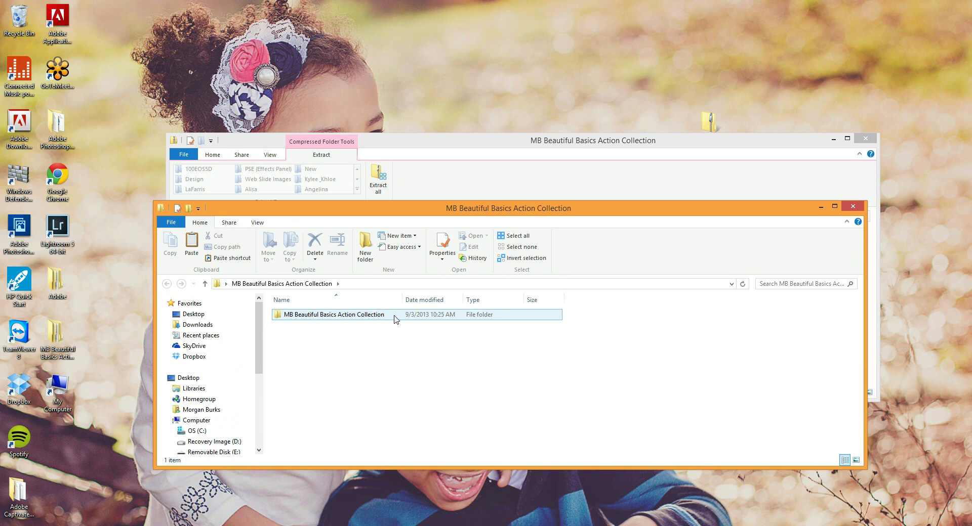
# Step: Open MB Beautiful Basics Action Collection › PSE (Effects Panel) in the extracted files
pyautogui.doubleClick(314, 316)
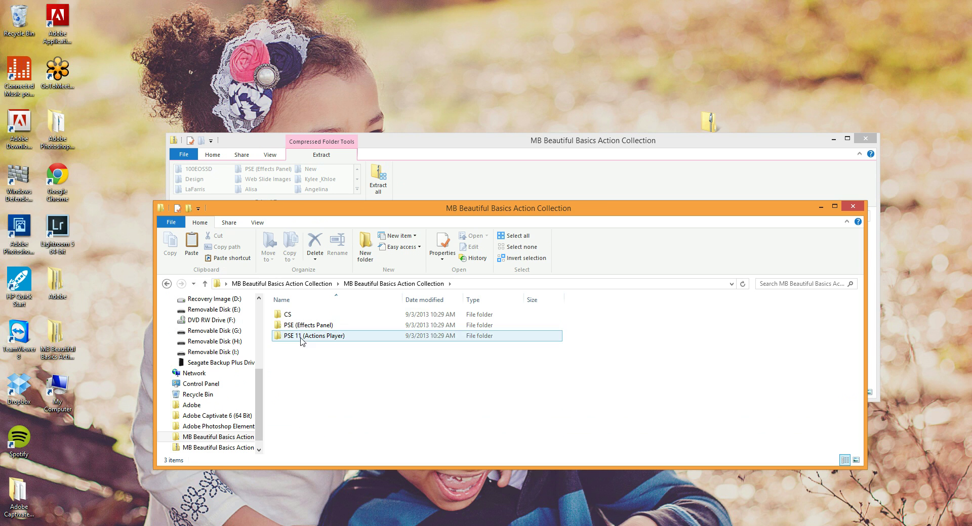
pyautogui.doubleClick(289, 326)
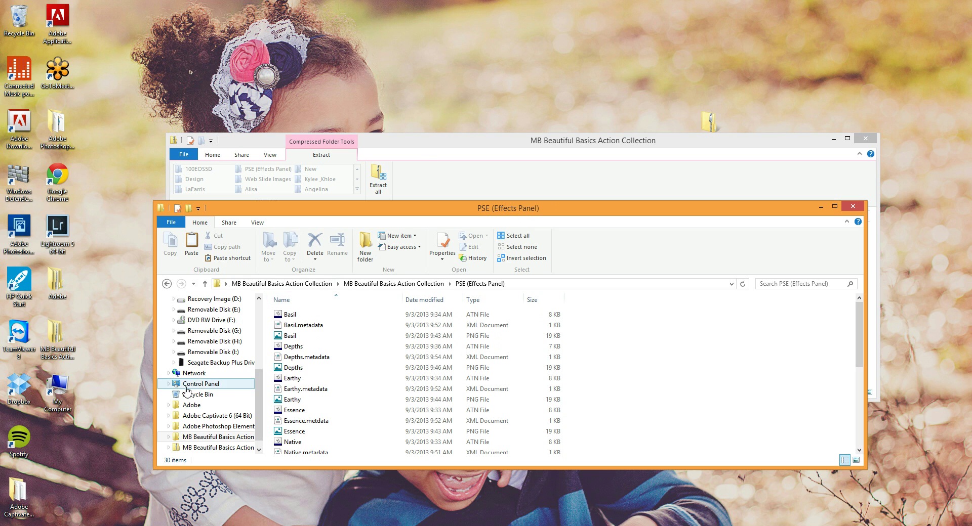
# Step: Show the OS (C:) drive in the other window with Hidden items on, revealing ProgramData
pyautogui.click(388, 142)
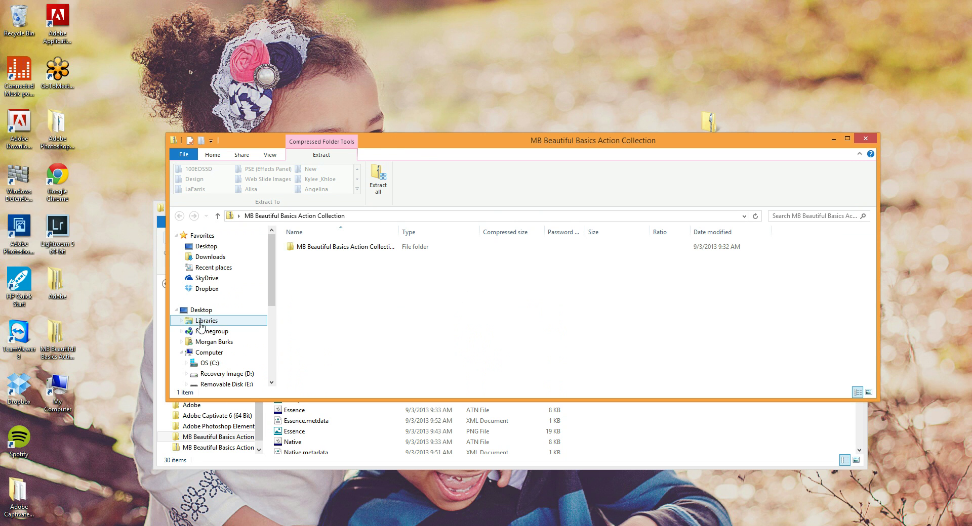
pyautogui.click(214, 364)
pyautogui.moveTo(428, 142); pyautogui.dragTo(419, 62)
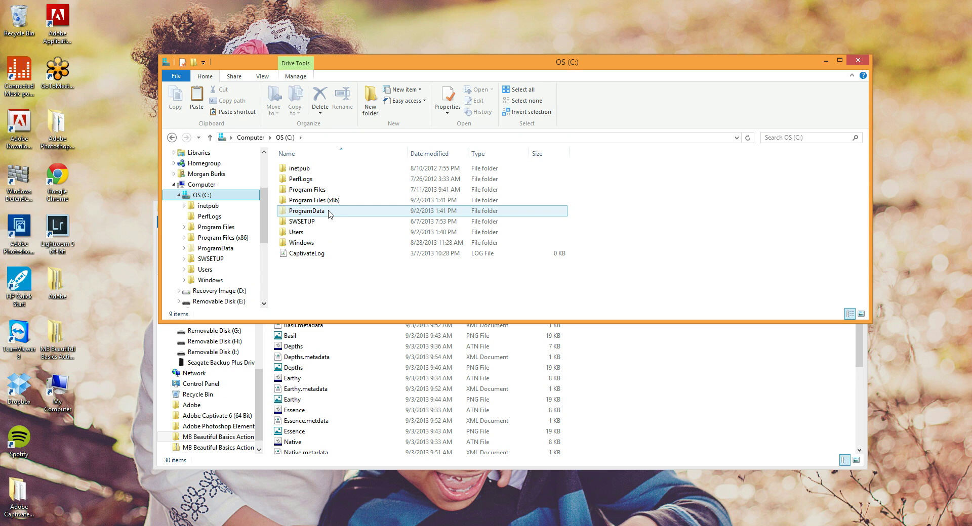
pyautogui.moveTo(330, 215)
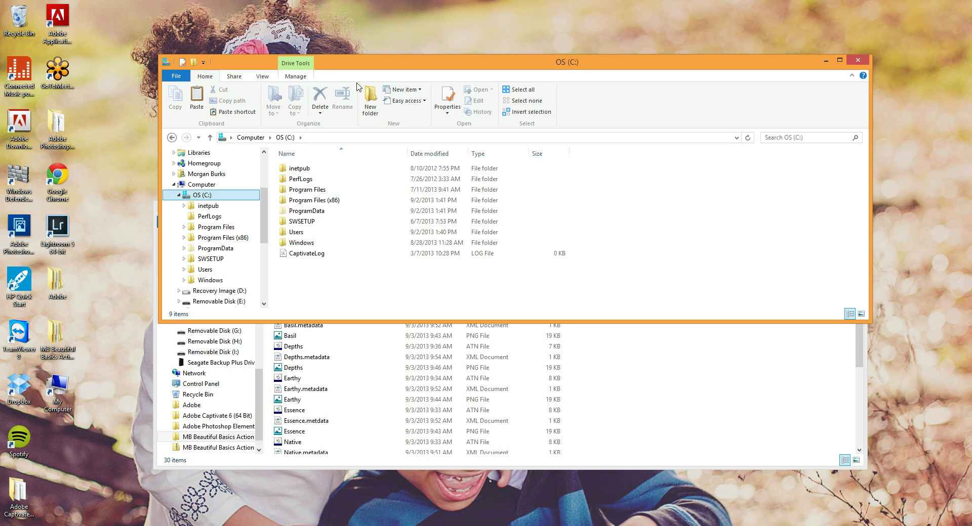
pyautogui.click(263, 76)
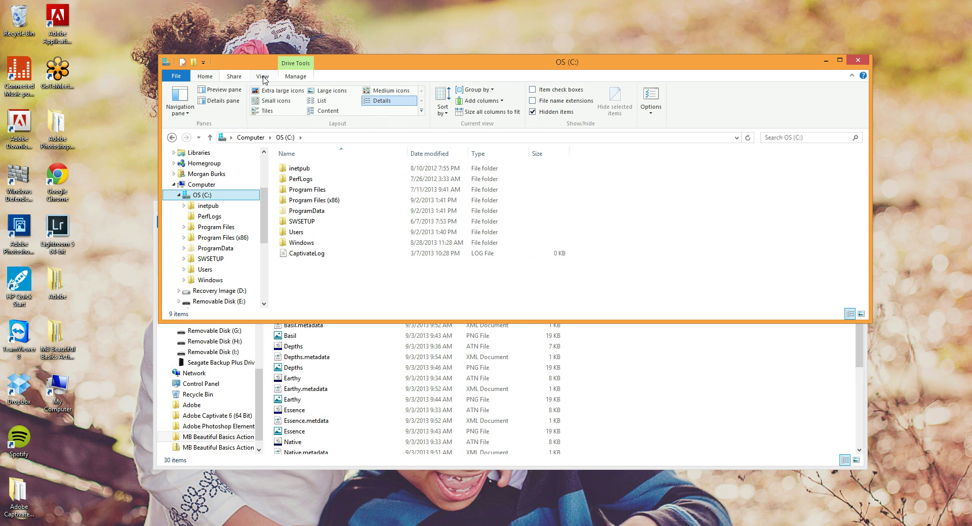
pyautogui.click(532, 112)
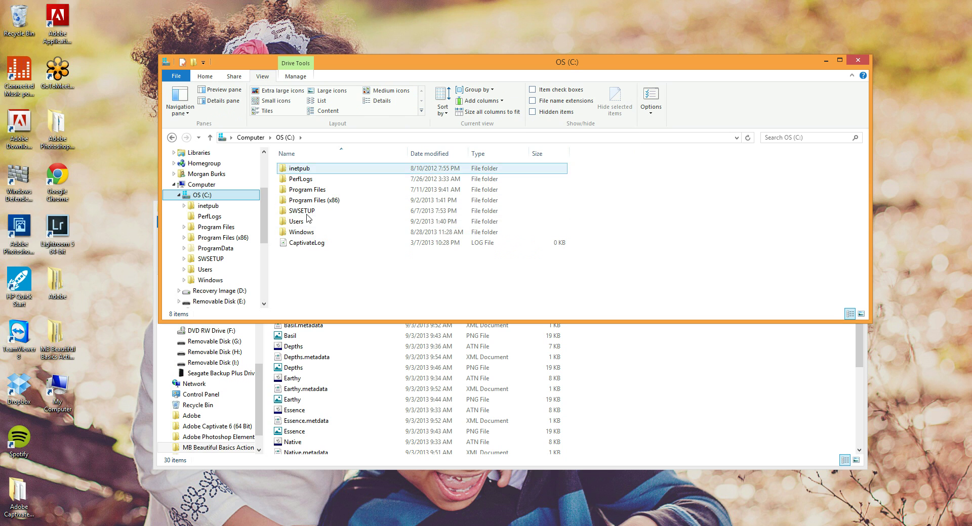
pyautogui.click(533, 112)
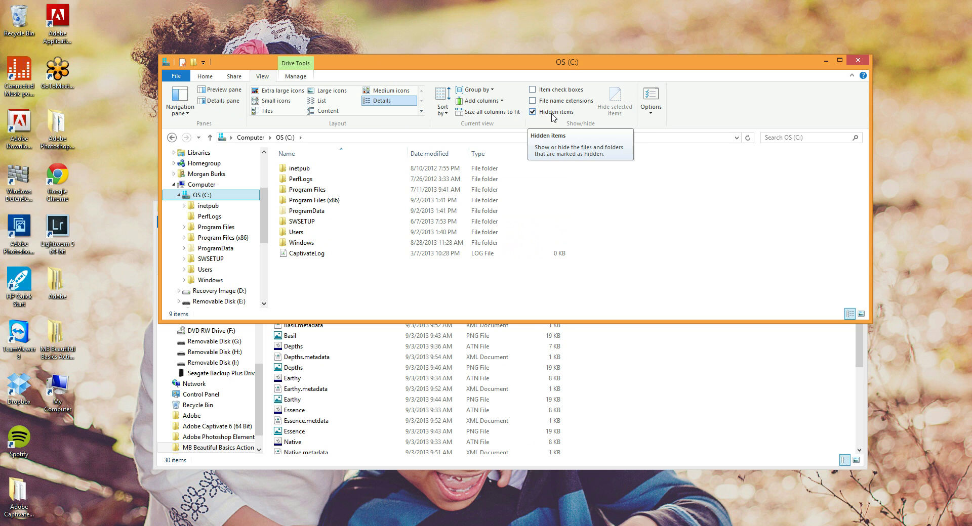
# Step: Navigate to ProgramData › Adobe › Photoshop Elements › 10.0 › Photo Creations › photo effects
pyautogui.doubleClick(321, 212)
pyautogui.doubleClick(321, 179)
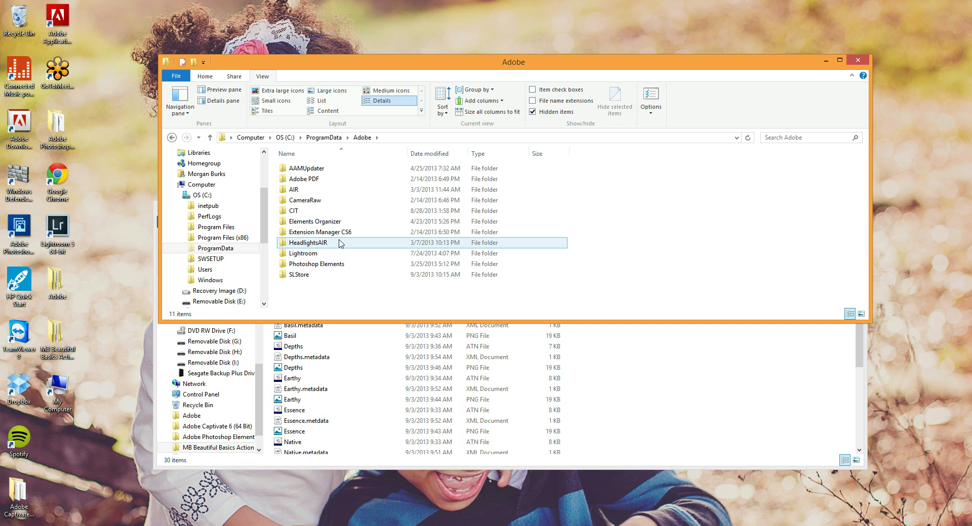
pyautogui.doubleClick(324, 264)
pyautogui.doubleClick(303, 171)
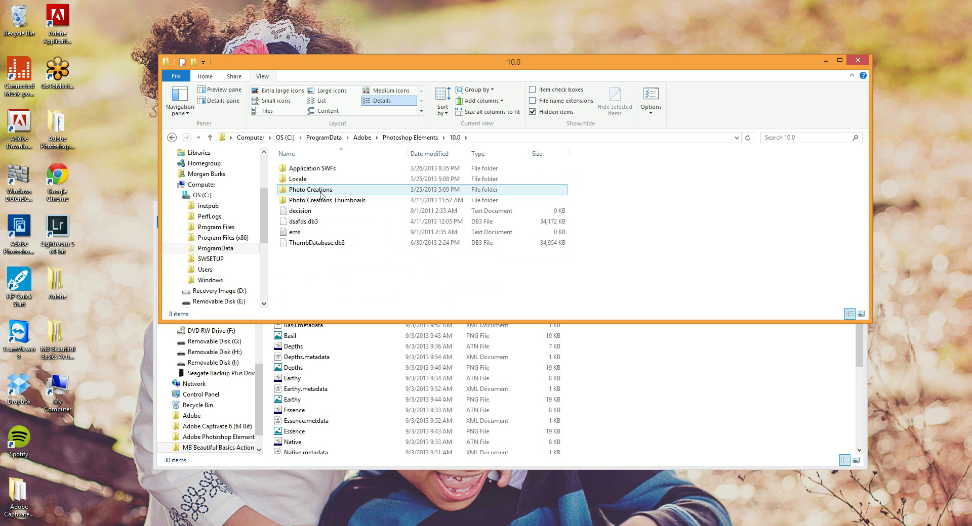
pyautogui.doubleClick(310, 189)
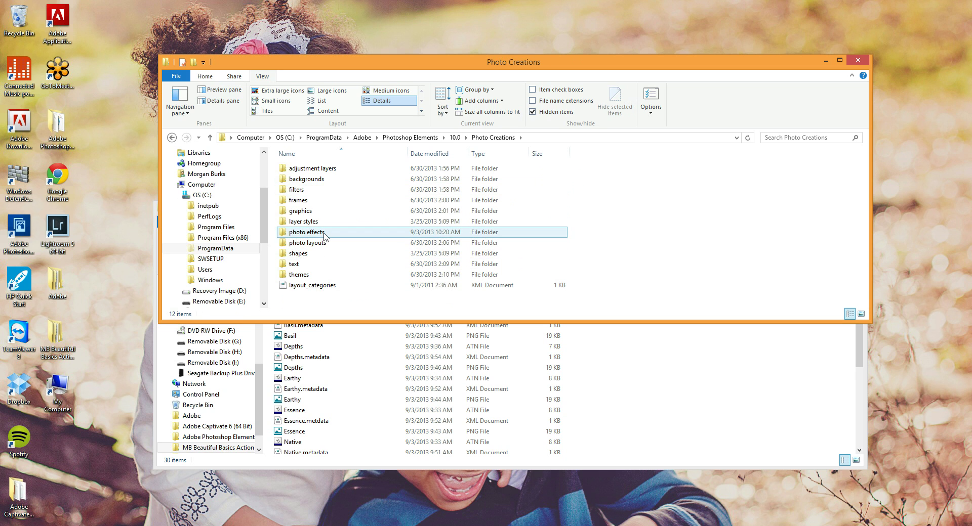
pyautogui.doubleClick(313, 231)
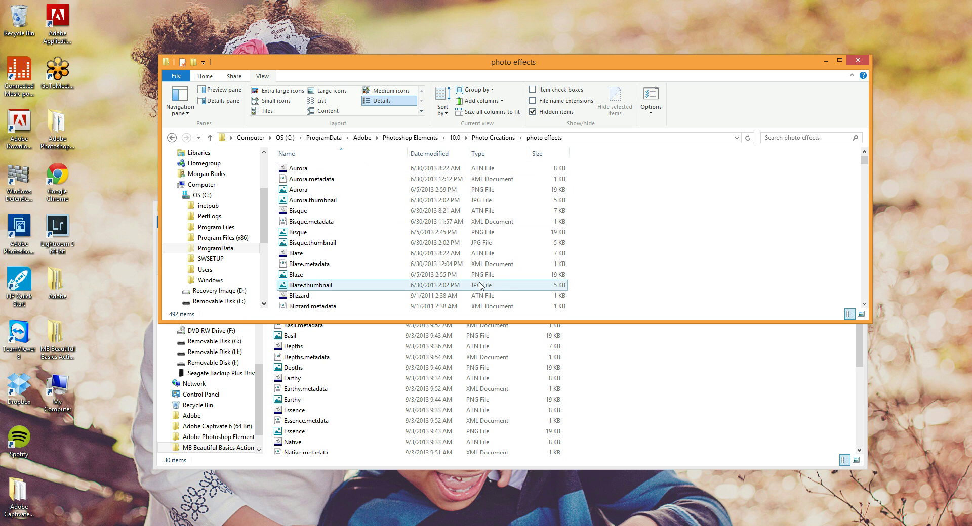
pyautogui.scroll(-2, 410, 212)
pyautogui.scroll(2, 410, 212)
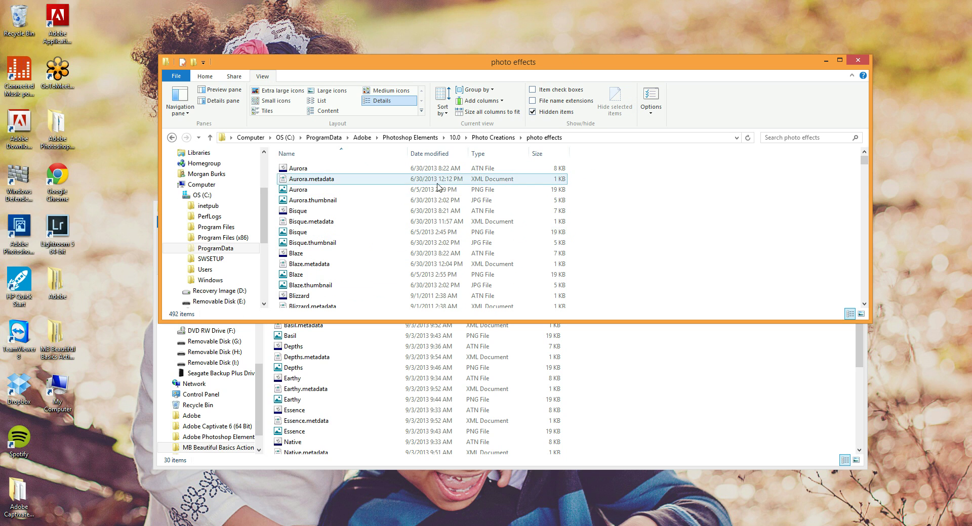
pyautogui.click(629, 372)
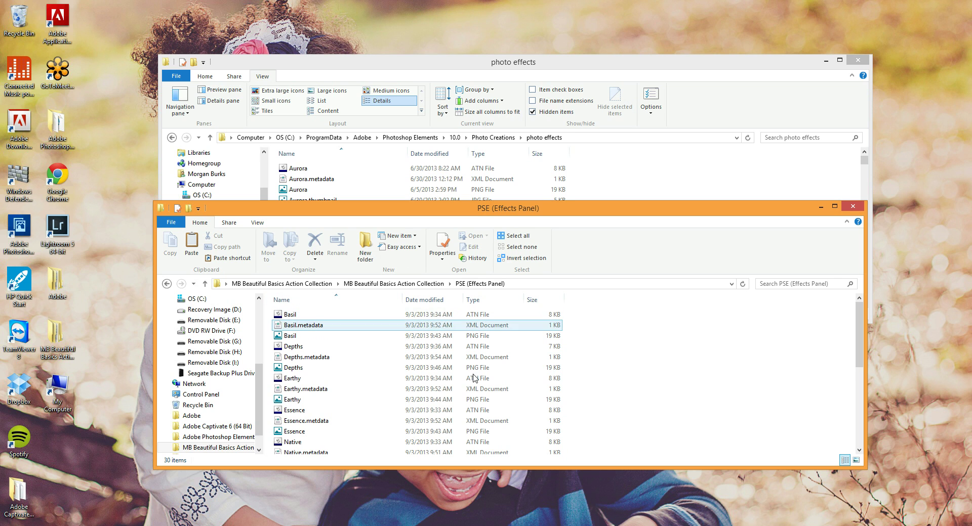
# Step: Select and copy all 30 files in the PSE (Effects Panel) folder
pyautogui.click(527, 237)
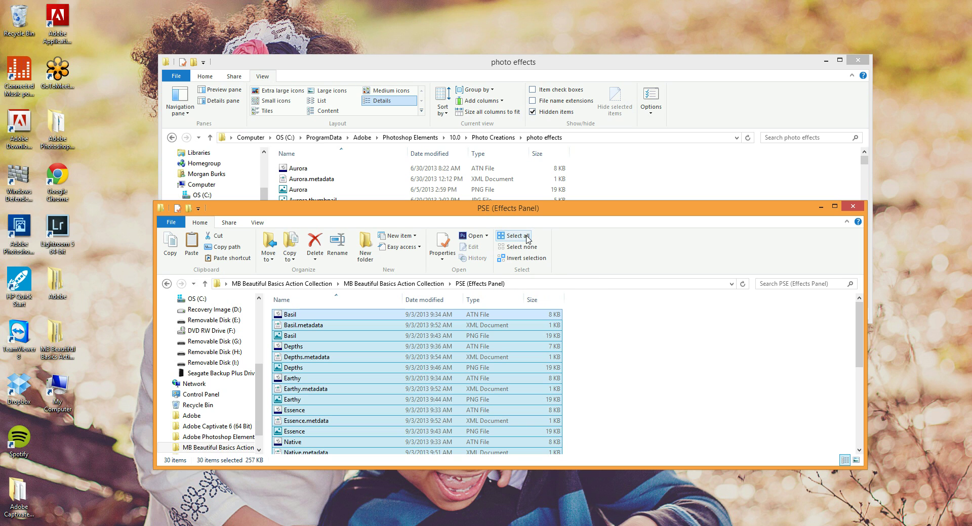
pyautogui.rightClick(385, 357)
pyautogui.click(407, 444)
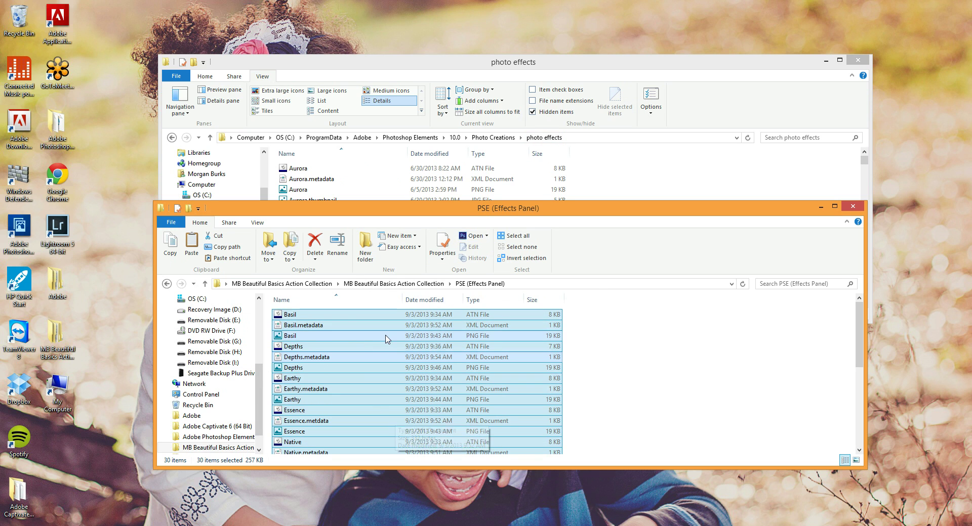
# Step: Paste the 30 action files into the photo effects folder, growing it to 522 items
pyautogui.click(516, 64)
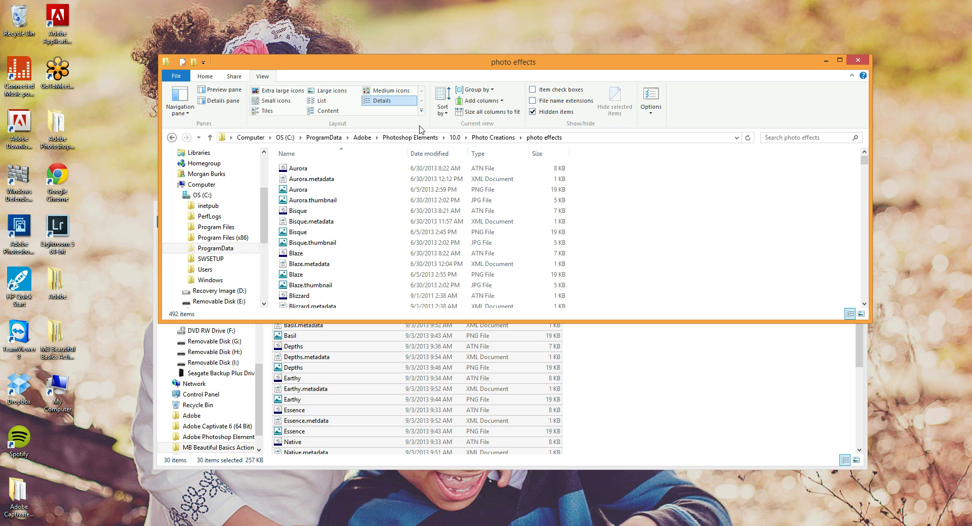
pyautogui.rightClick(615, 192)
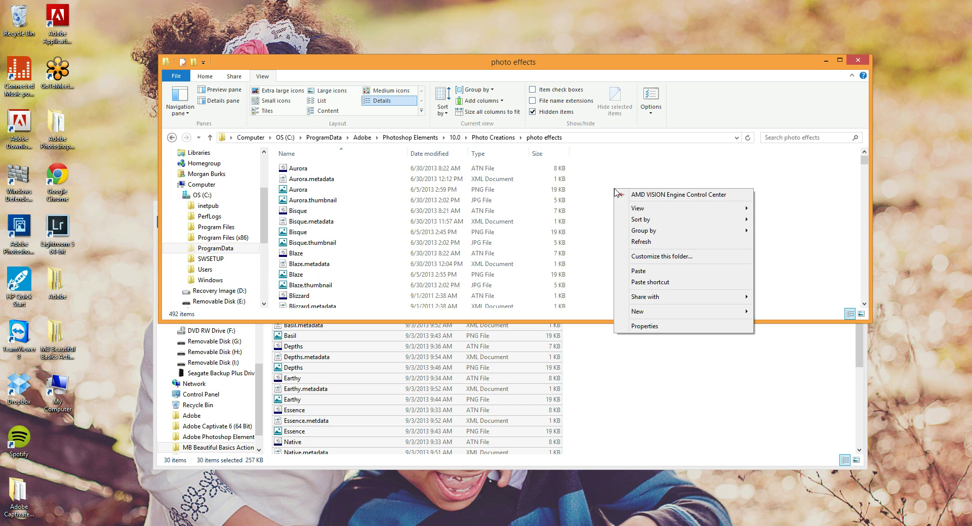
pyautogui.click(640, 275)
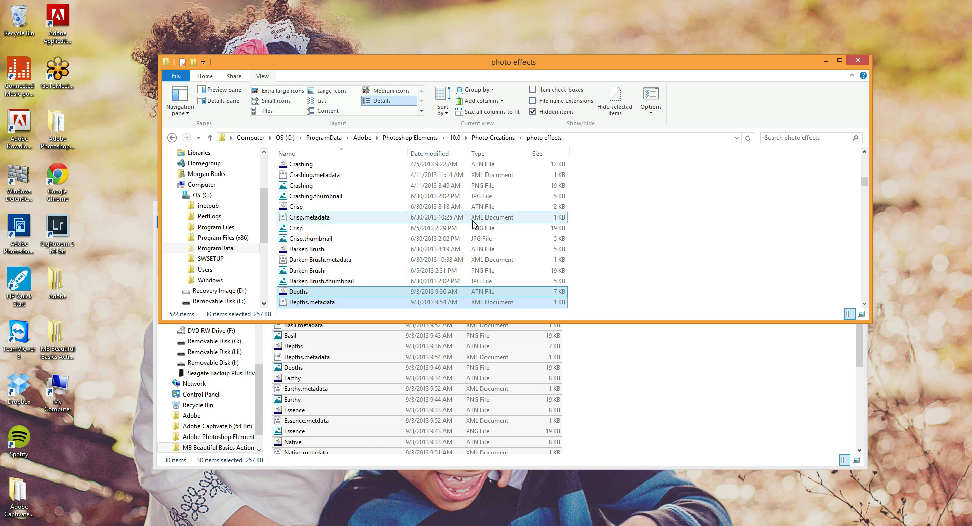
pyautogui.scroll(-1, 379, 273)
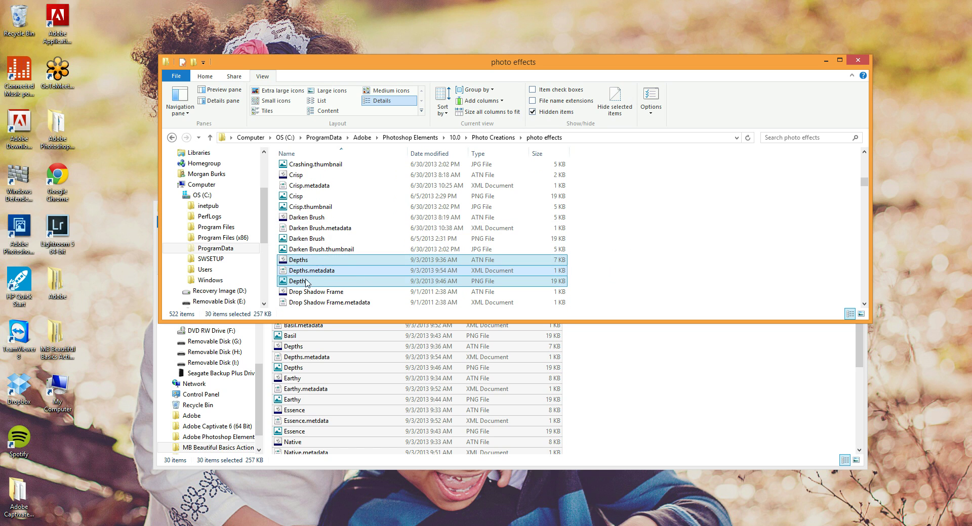
pyautogui.scroll(-4, 317, 283)
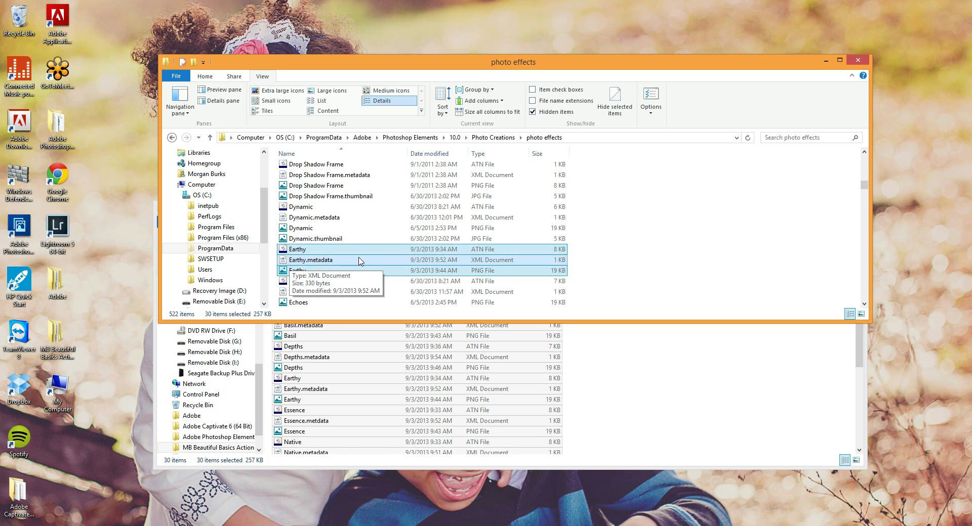
pyautogui.scroll(2, 361, 216)
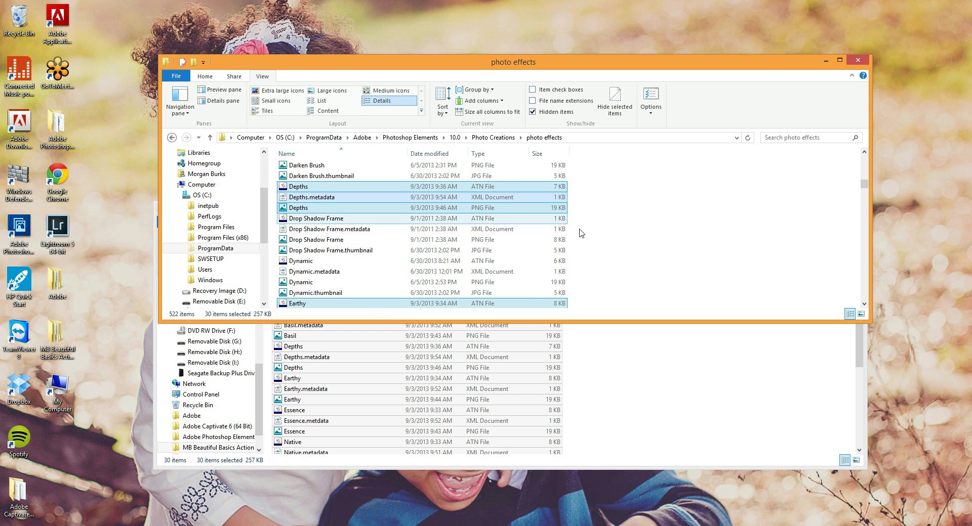
# Step: In the other window, go from C: to ProgramData › Adobe › Photoshop Elements › 10.0
pyautogui.click(637, 369)
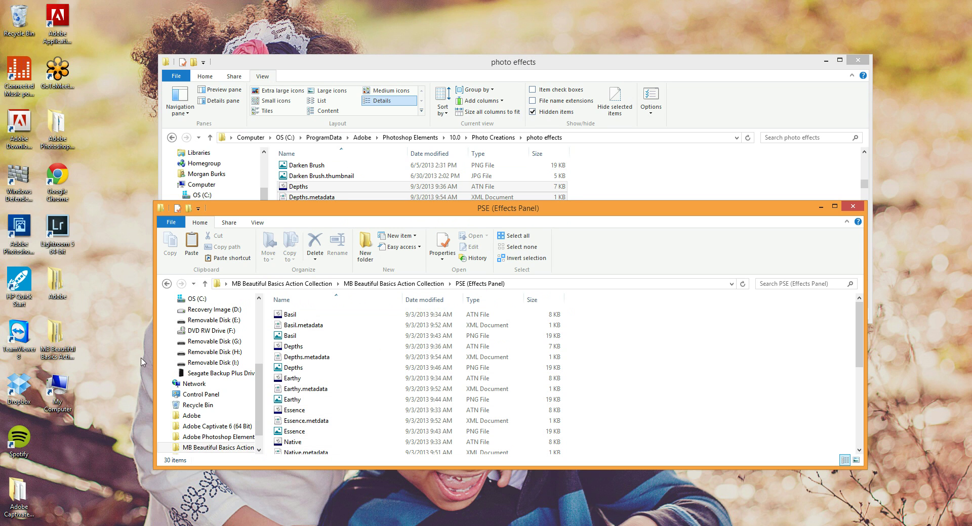
pyautogui.click(197, 299)
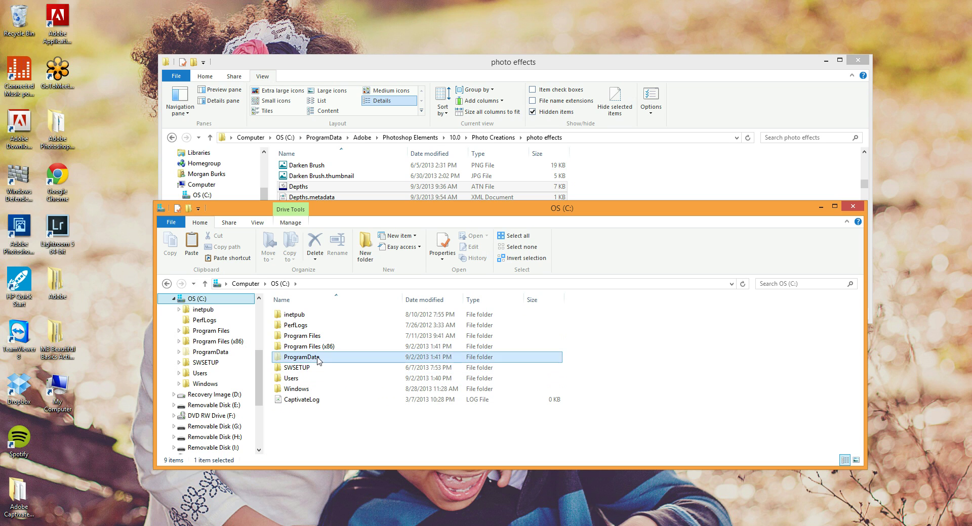
pyautogui.click(318, 358)
pyautogui.doubleClick(317, 357)
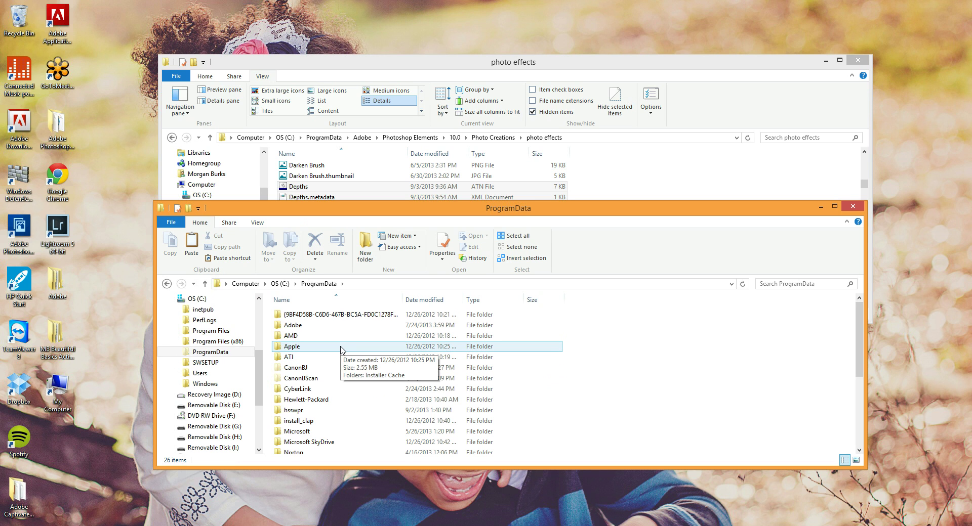
pyautogui.doubleClick(303, 325)
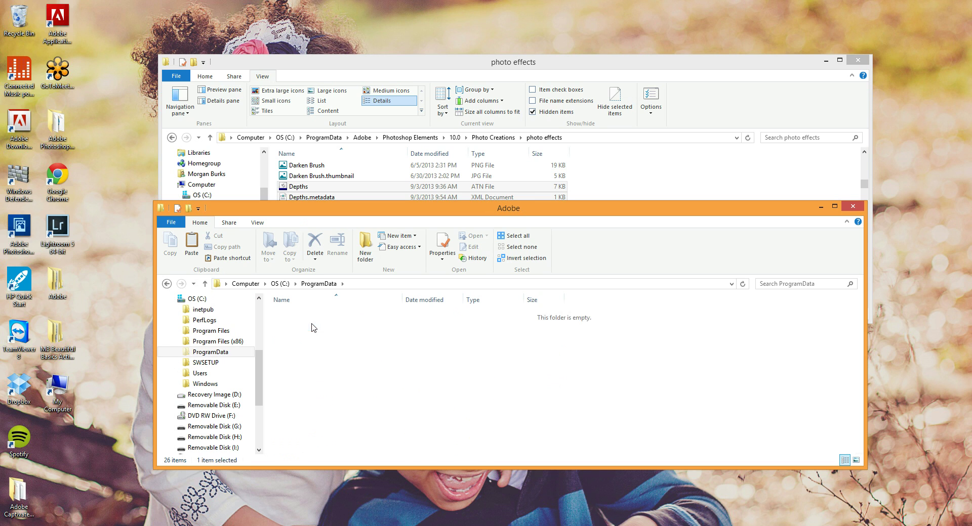
pyautogui.doubleClick(315, 411)
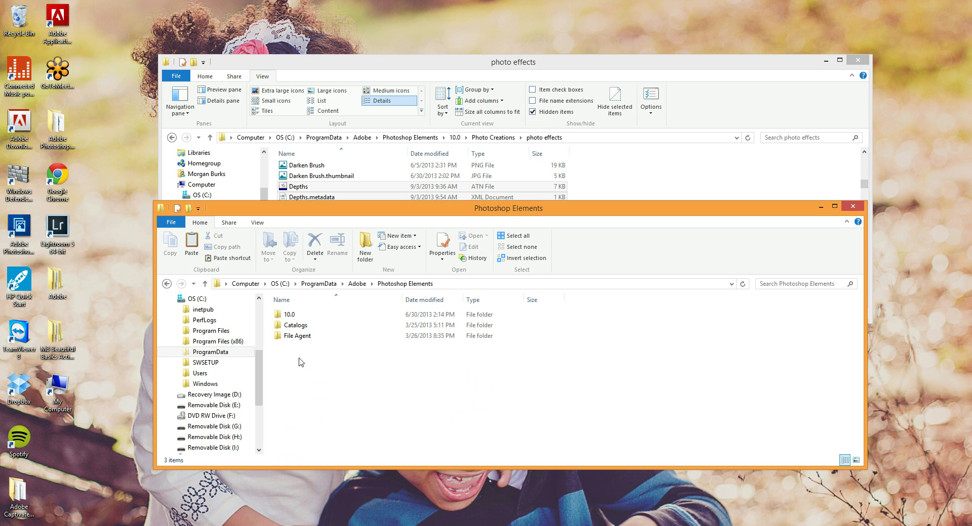
pyautogui.click(298, 317)
pyautogui.doubleClick(298, 317)
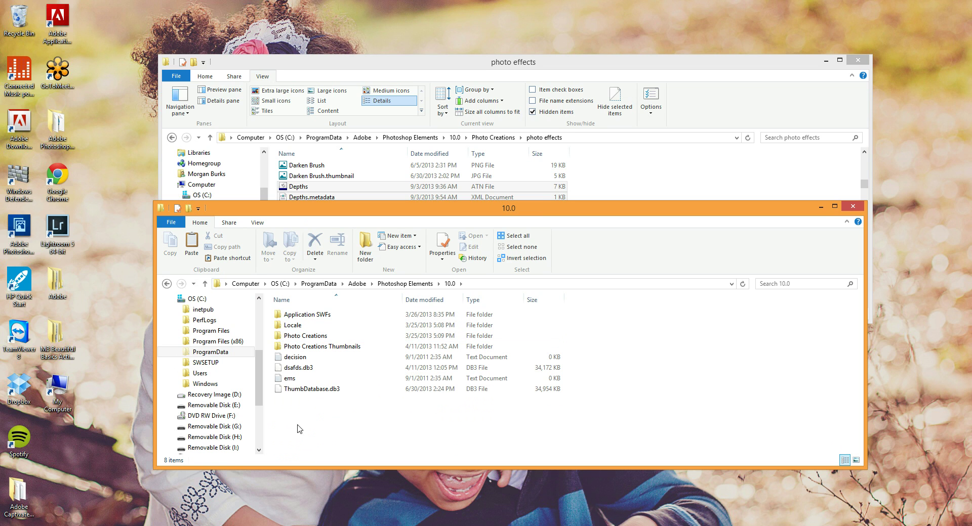
# Step: Rename ThumbDatabase.db3 in the 10.0 folder to gdfadsf.db3
pyautogui.rightClick(328, 389)
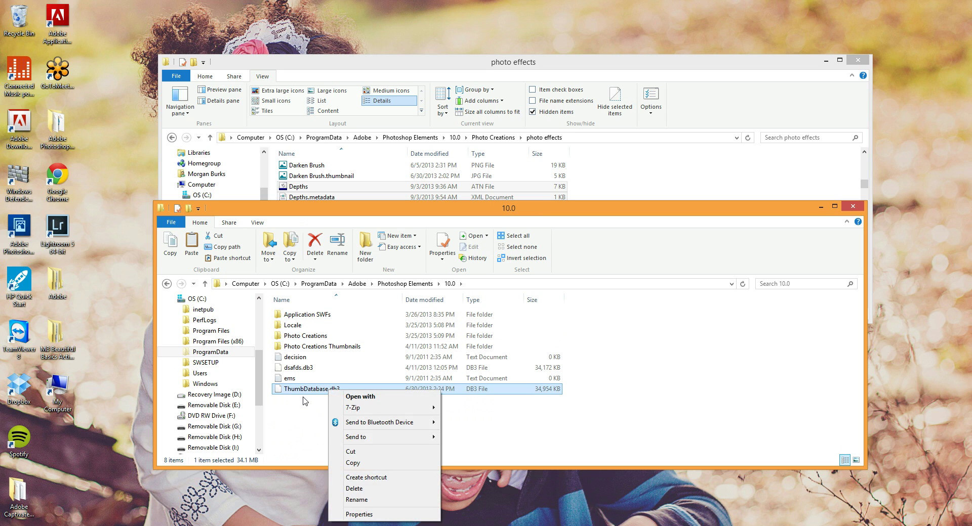
pyautogui.click(309, 390)
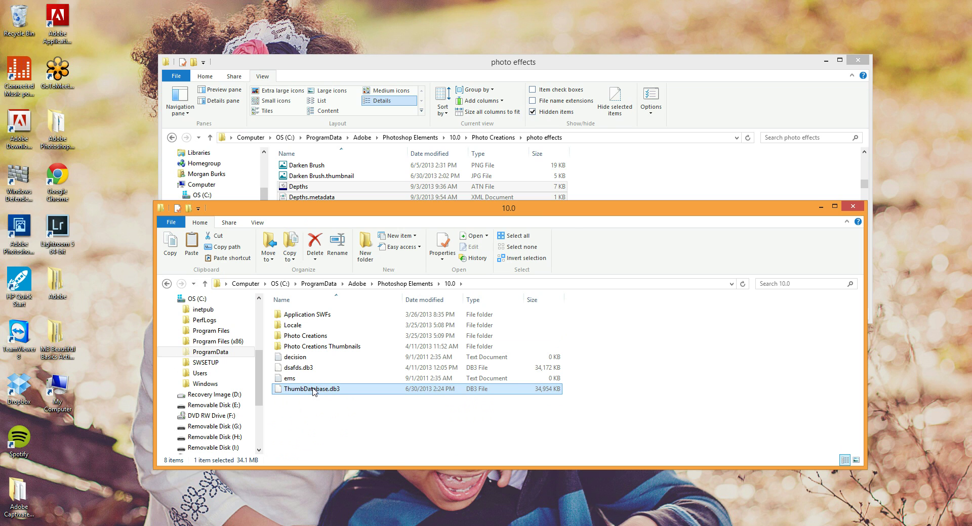
pyautogui.doubleClick(314, 389)
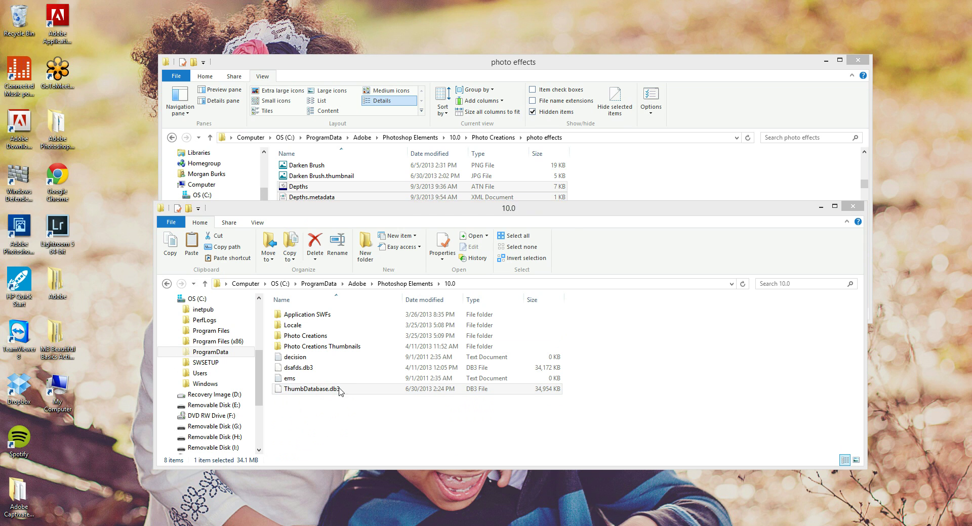
pyautogui.click(504, 408)
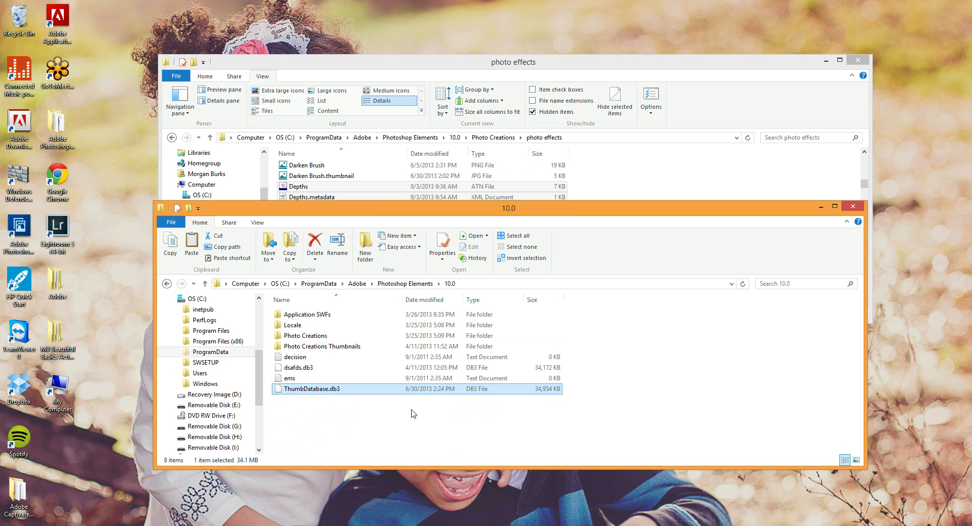
pyautogui.rightClick(317, 391)
pyautogui.click(335, 487)
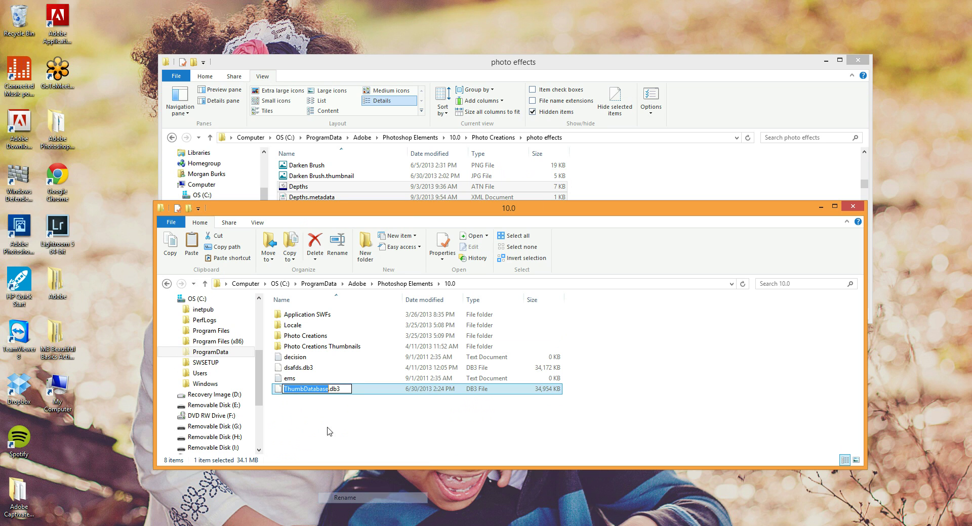
pyautogui.write('gdfadsf')
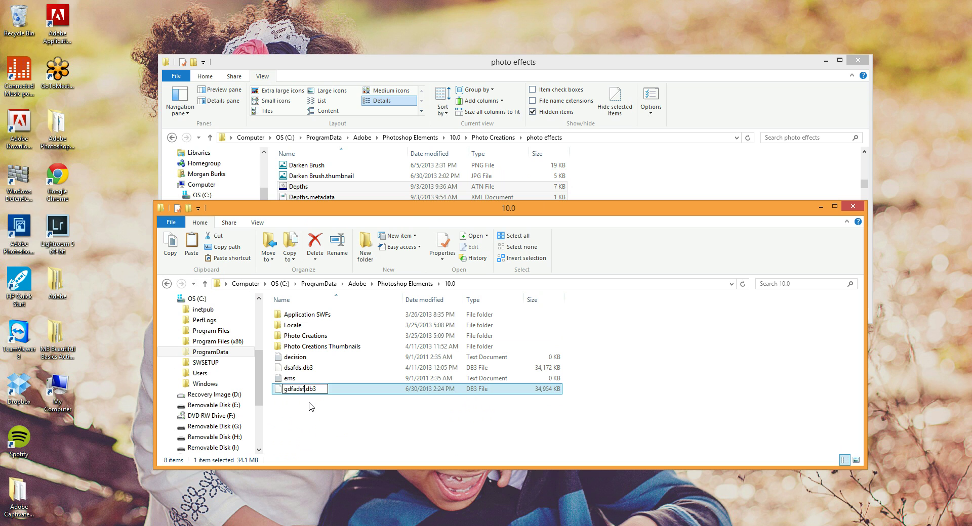
pyautogui.press('Return')
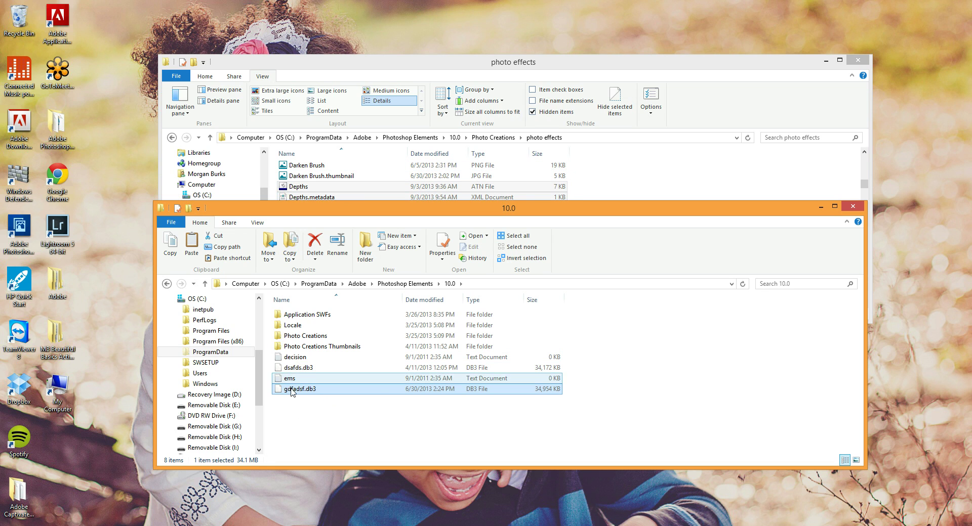
# Step: In 10.0 › Locale › en_us, rename MediaDatabase.db3 to dfgfd.db3
pyautogui.doubleClick(302, 327)
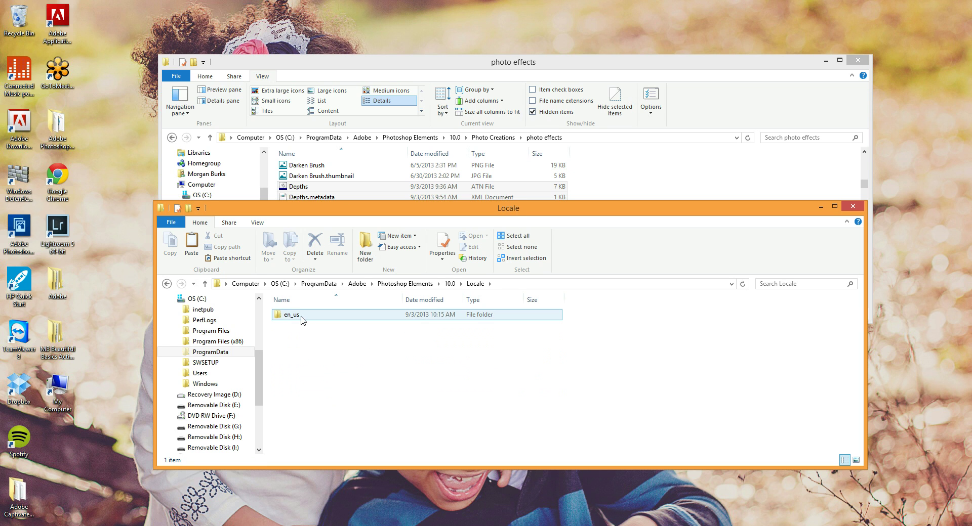
pyautogui.doubleClick(302, 318)
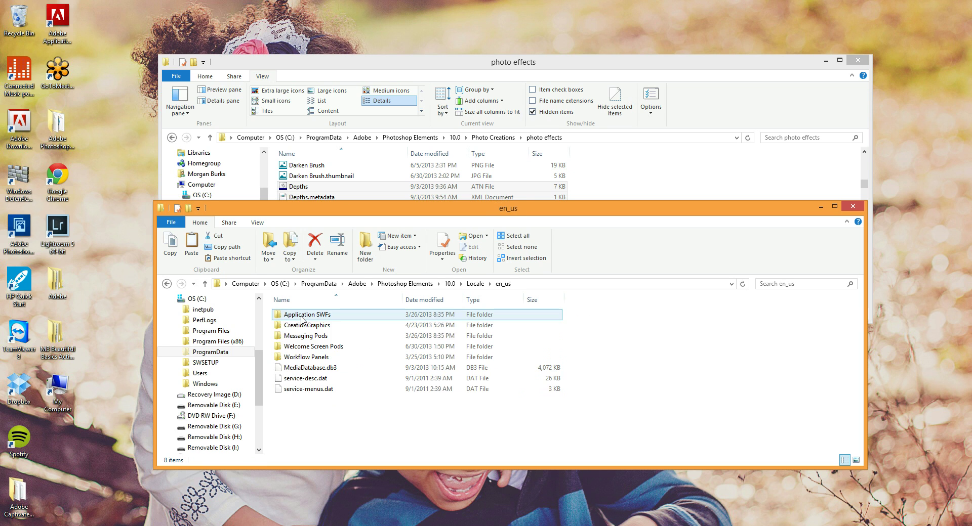
pyautogui.rightClick(302, 367)
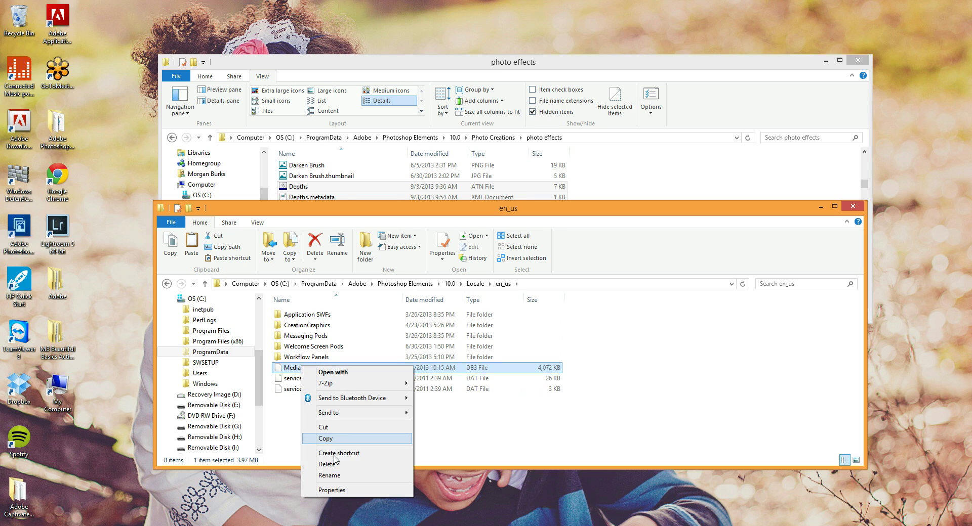
pyautogui.click(335, 476)
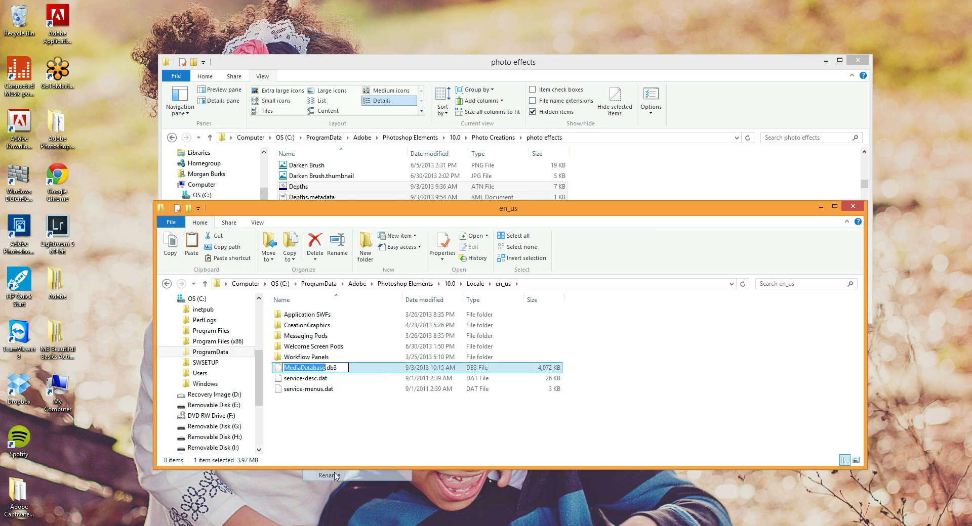
pyautogui.write('dfgfd')
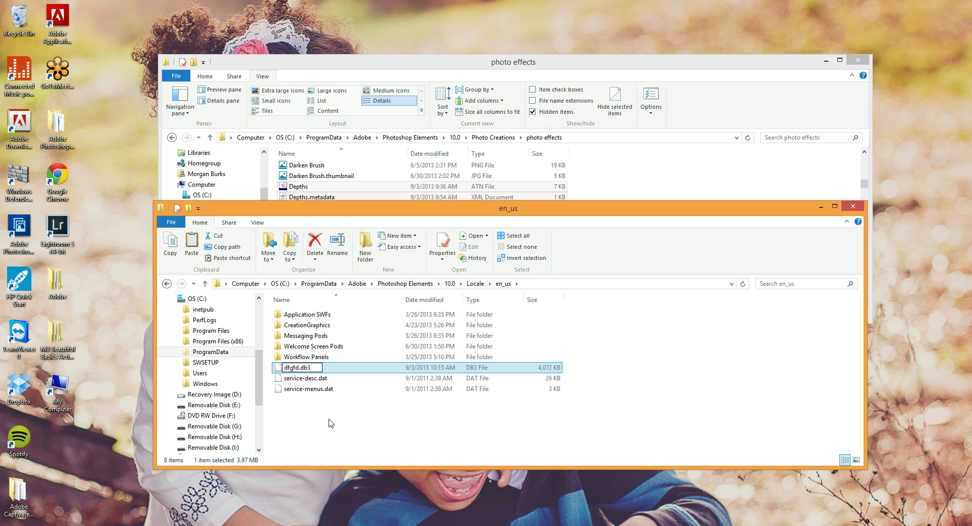
pyautogui.press('Return')
# Step: Close the Explorer folder windows and launch Photoshop Elements 10 into the Editor
pyautogui.click(855, 151)
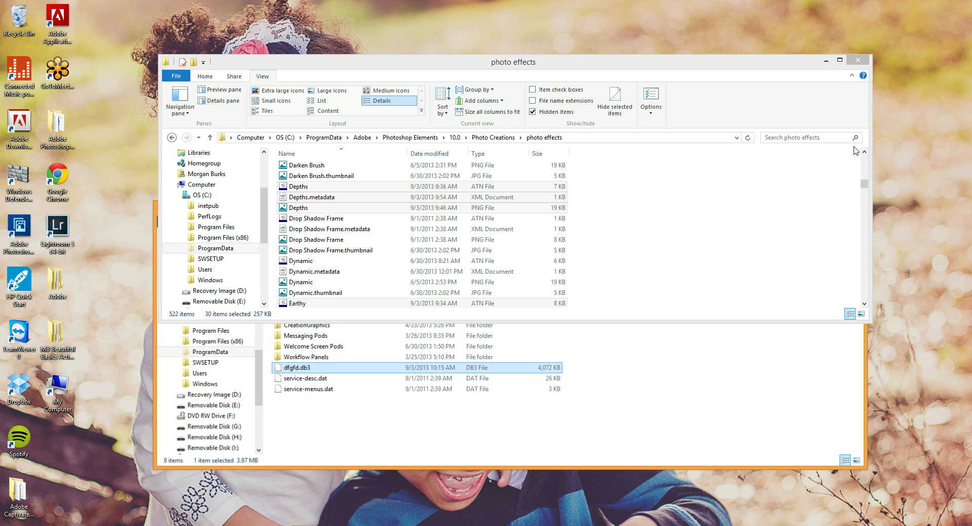
pyautogui.click(861, 59)
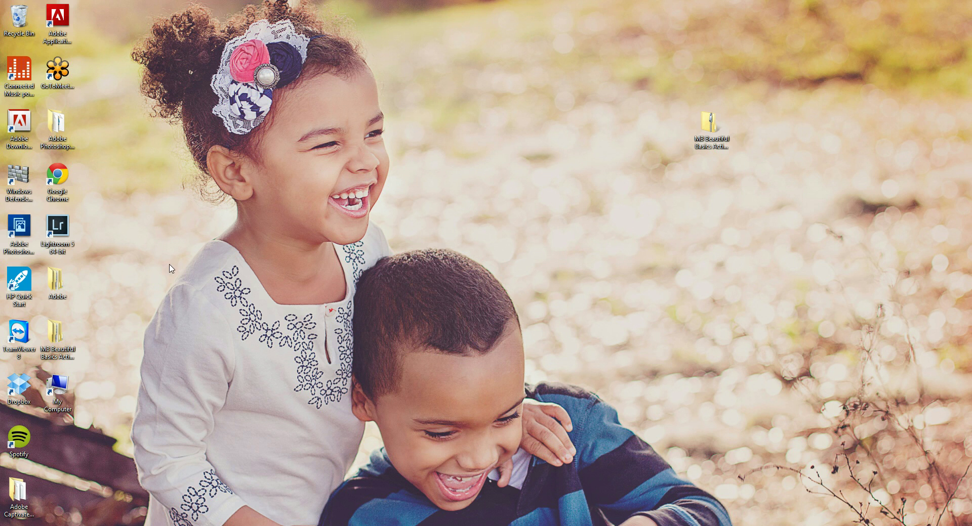
pyautogui.click(19, 227)
pyautogui.doubleClick(19, 226)
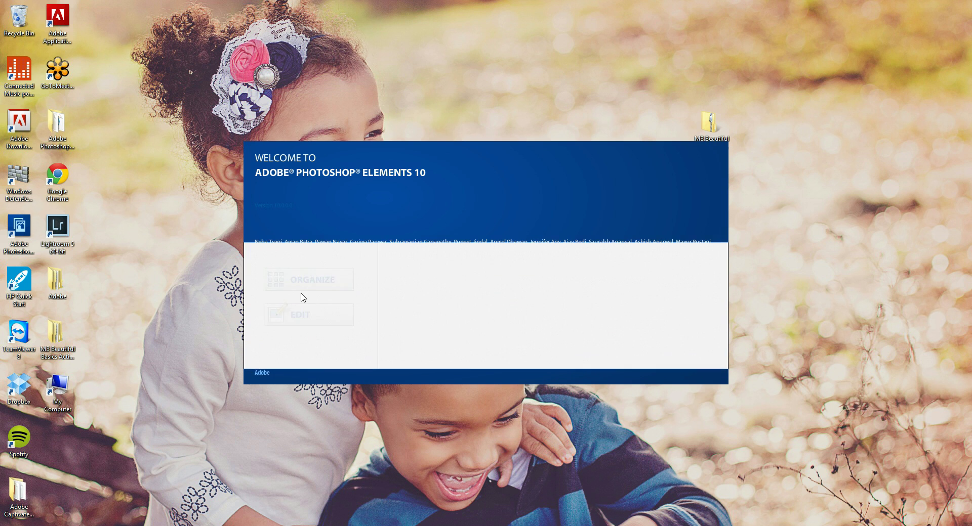
pyautogui.click(301, 249)
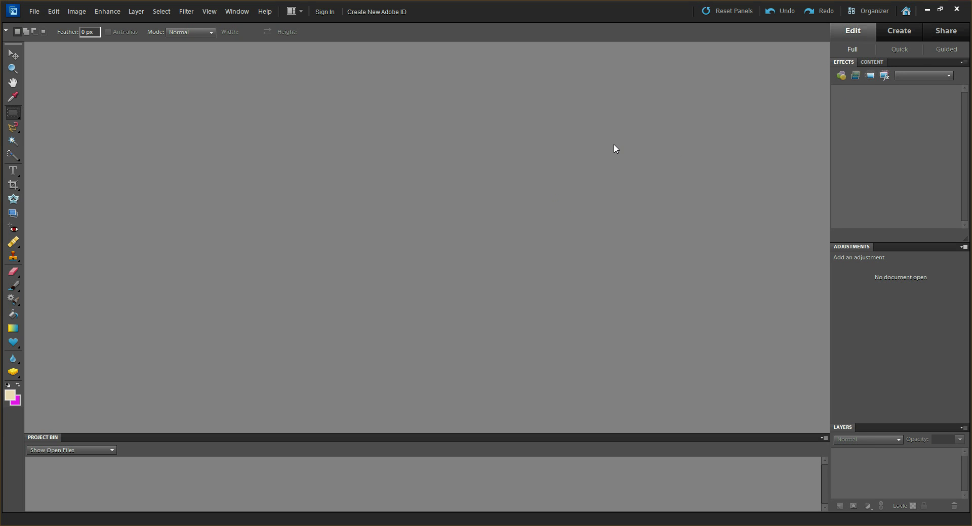
# Step: Load the Faded Photo category in the Effects panel to browse the installed effect thumbnails
pyautogui.click(872, 74)
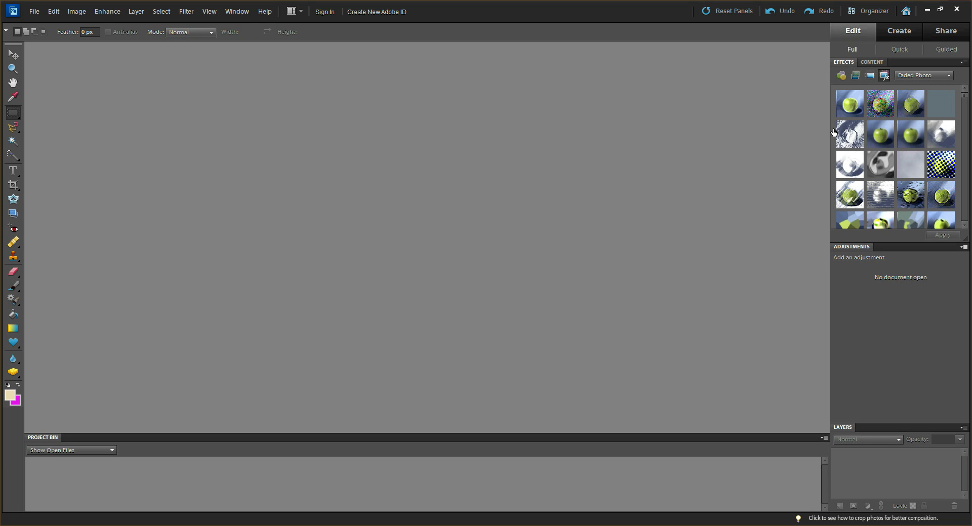
# Step: Switch the Effects panel to Show All, scroll the thumbnails, and select the depths effect
pyautogui.click(903, 79)
pyautogui.click(911, 85)
pyautogui.moveTo(960, 94); pyautogui.dragTo(962, 193)
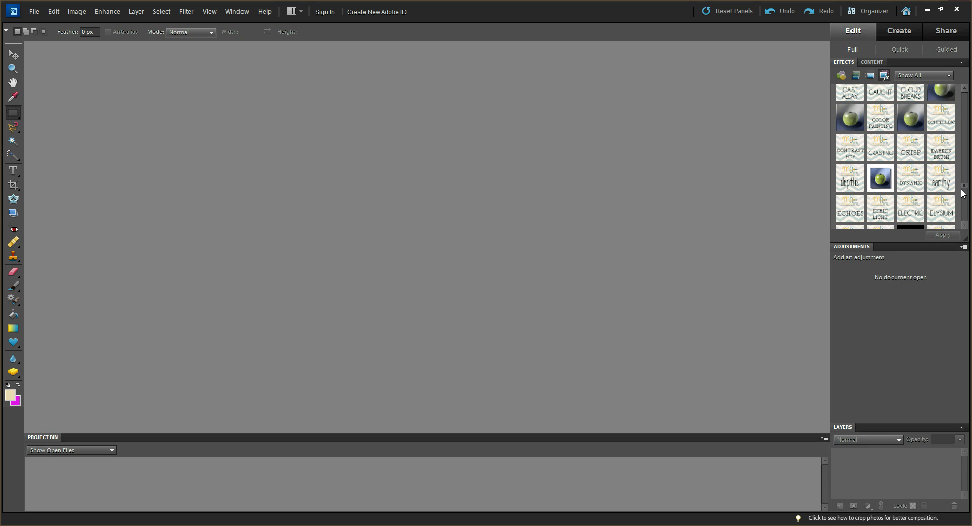
pyautogui.click(850, 181)
pyautogui.click(964, 62)
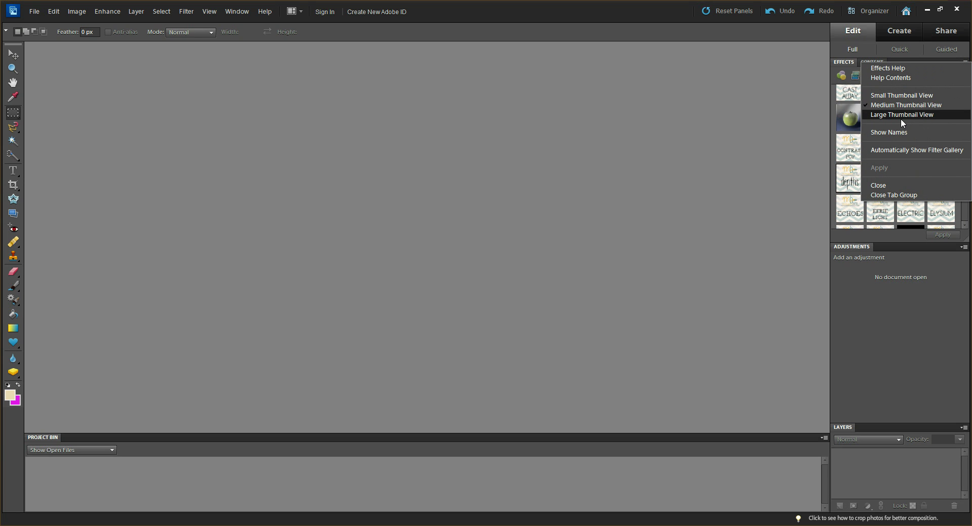
pyautogui.press('Escape')
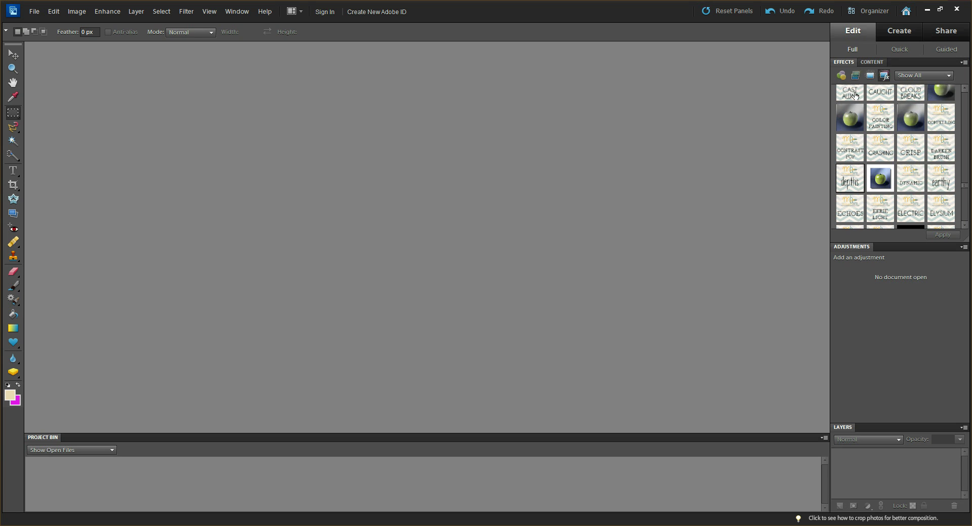
pyautogui.click(920, 76)
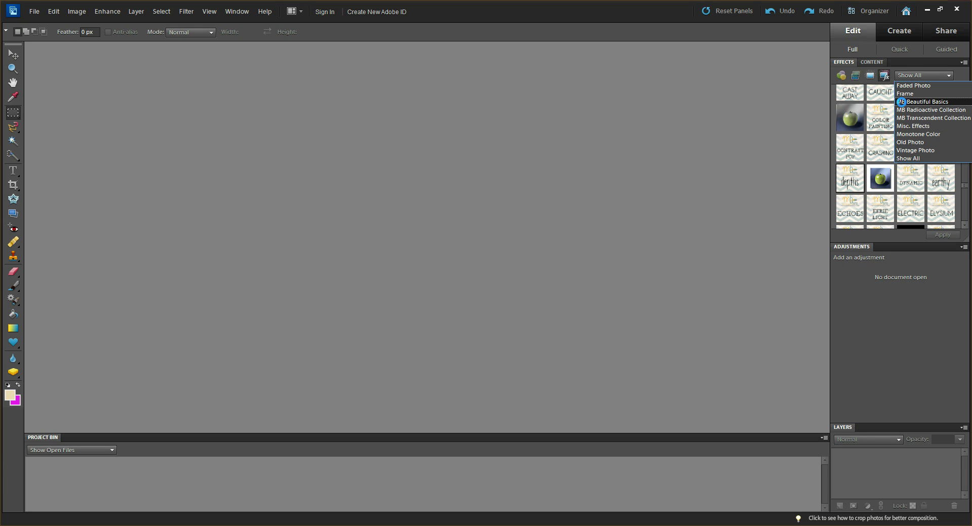
pyautogui.click(940, 102)
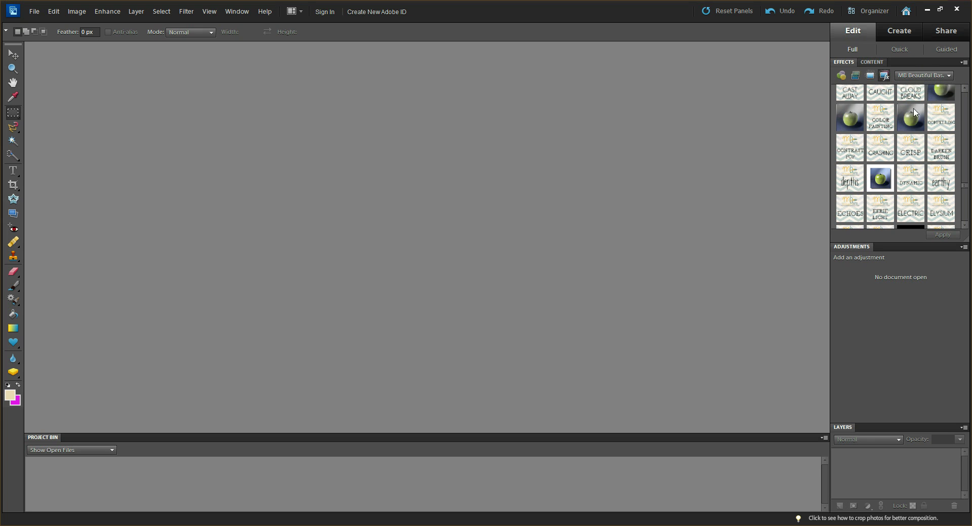
pyautogui.scroll(-5, 944, 129)
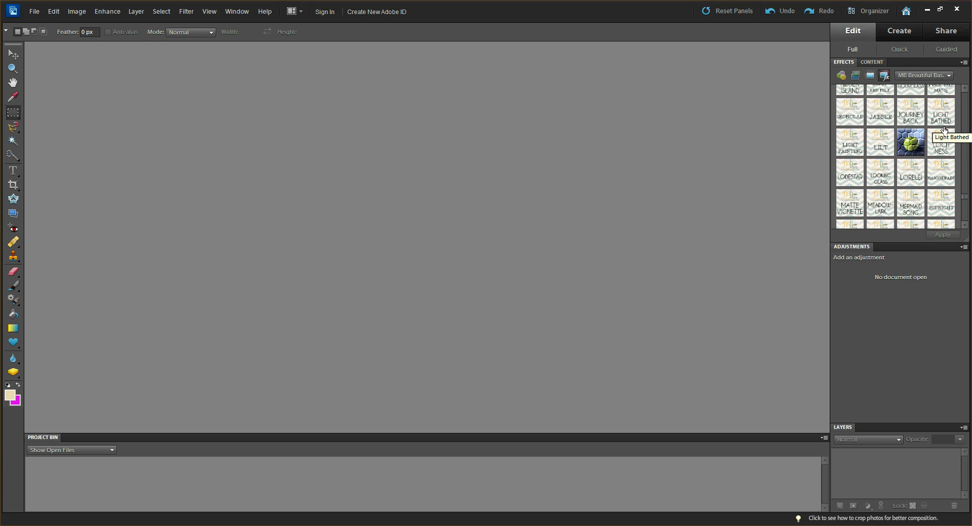
pyautogui.scroll(-4, 944, 129)
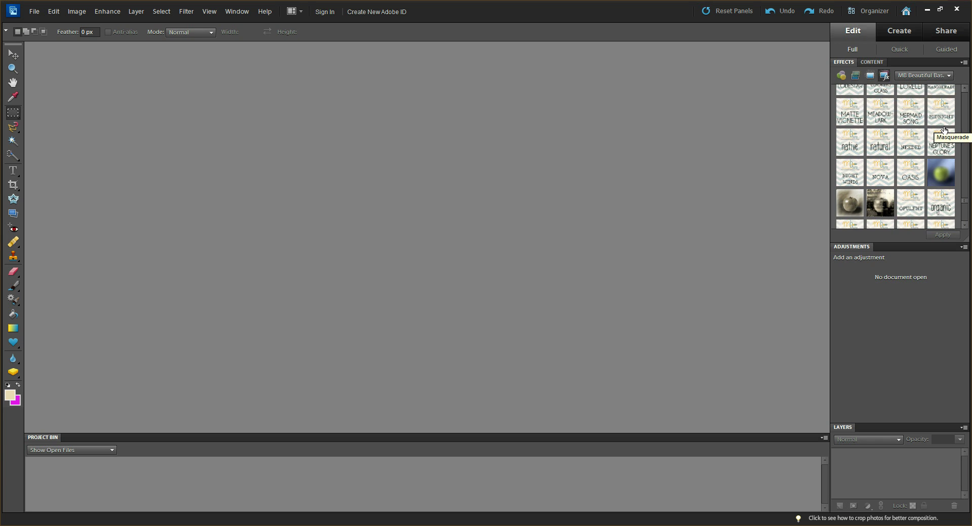
pyautogui.scroll(-2, 943, 129)
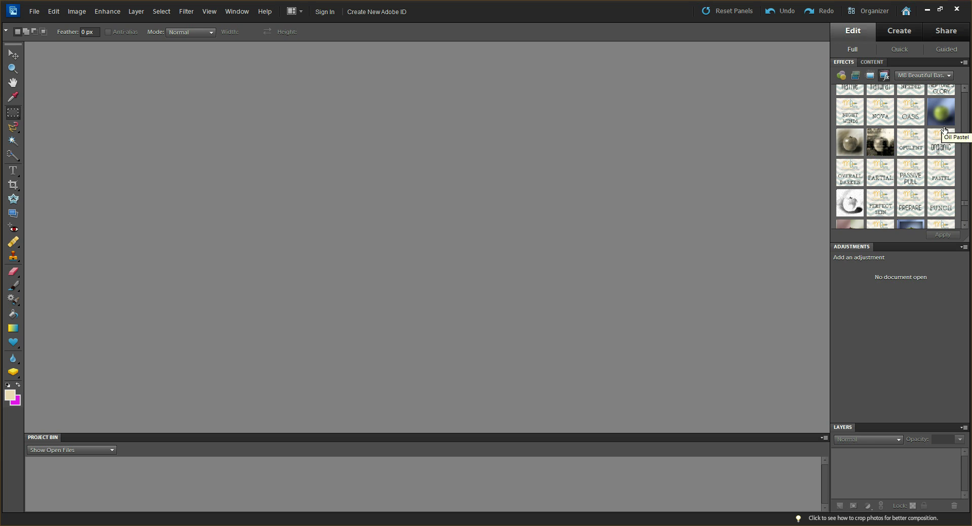
pyautogui.scroll(1, 944, 130)
# Step: Open the portrait photo IMG_6519 web.jpg for editing
pyautogui.click(34, 11)
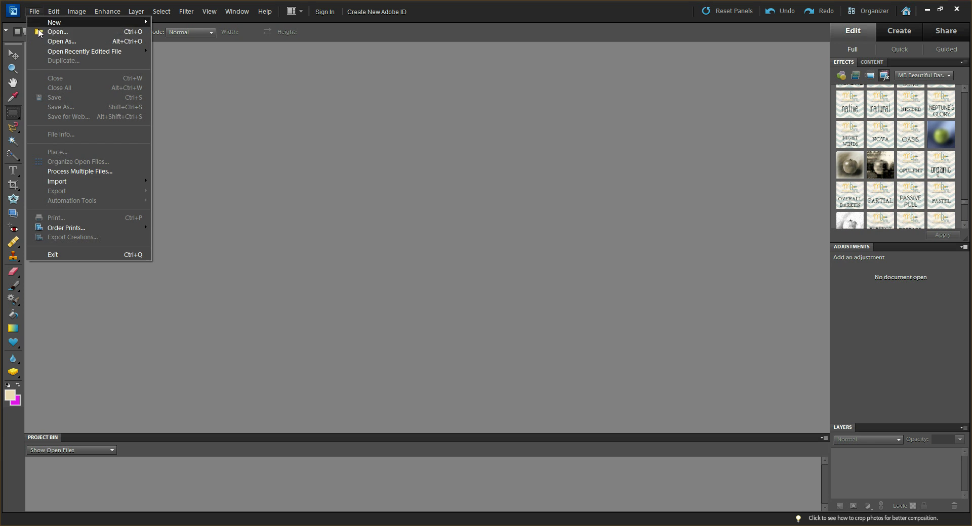
pyautogui.click(39, 31)
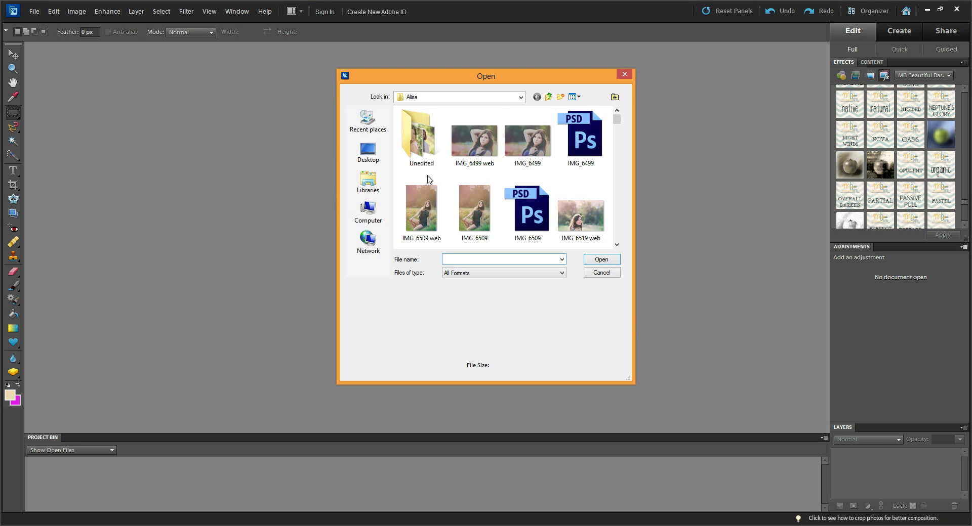
pyautogui.click(594, 210)
pyautogui.click(601, 260)
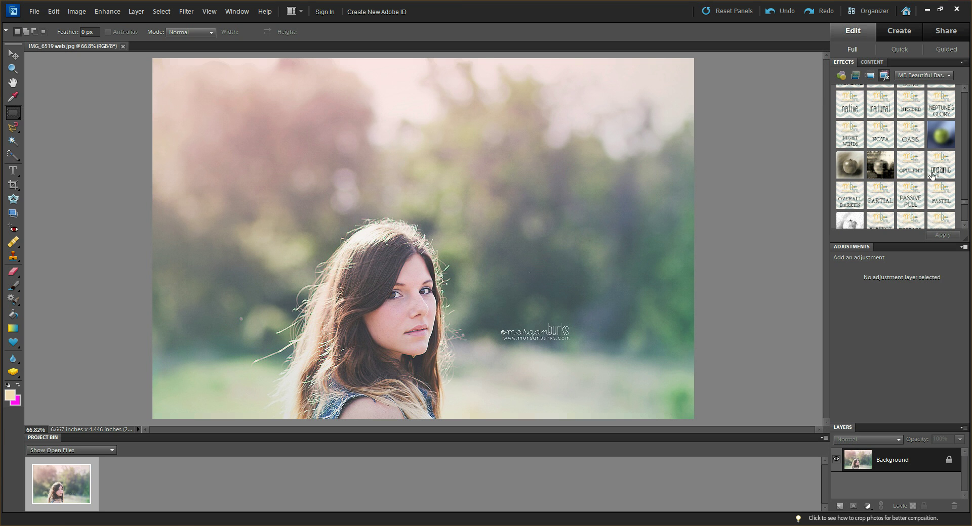
# Step: Switch the Effects category to MB Radioactive Collection, then back to MB Beautiful Basics
pyautogui.click(940, 77)
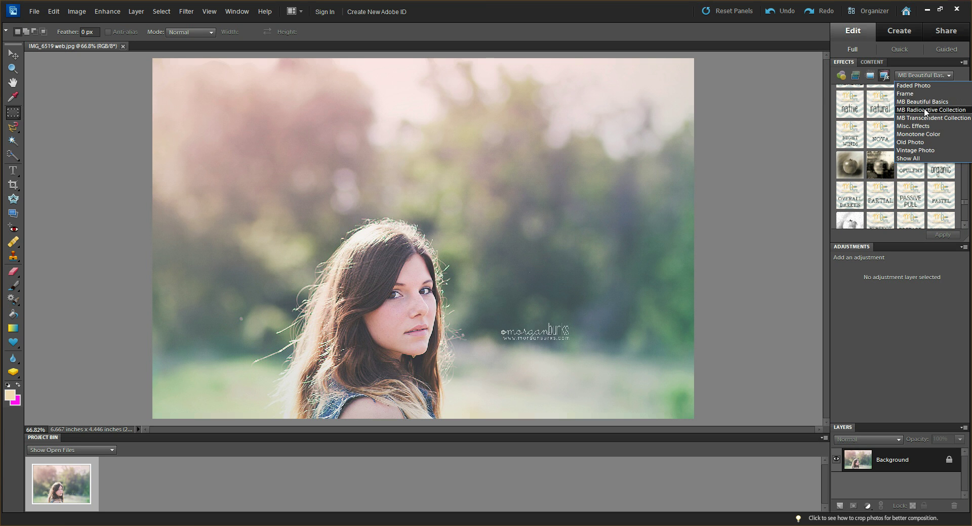
pyautogui.click(928, 110)
pyautogui.click(918, 77)
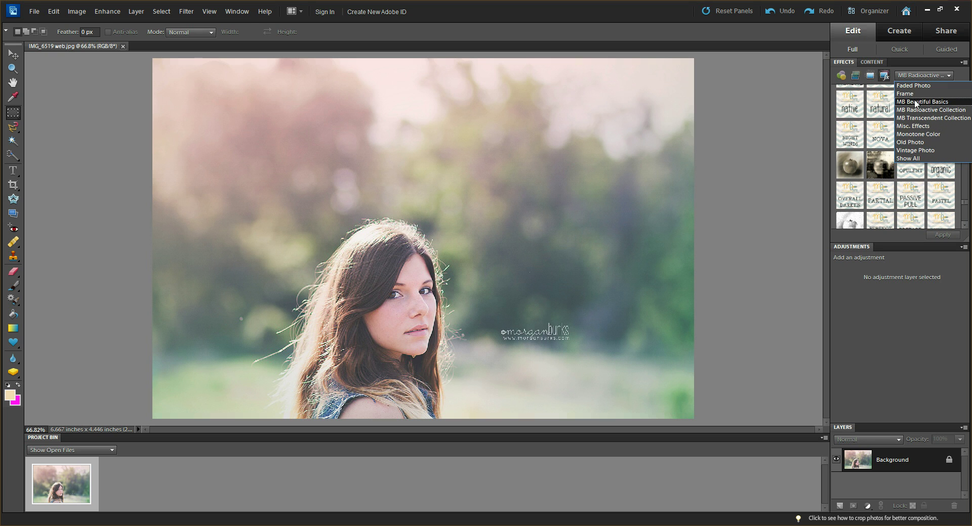
pyautogui.click(918, 102)
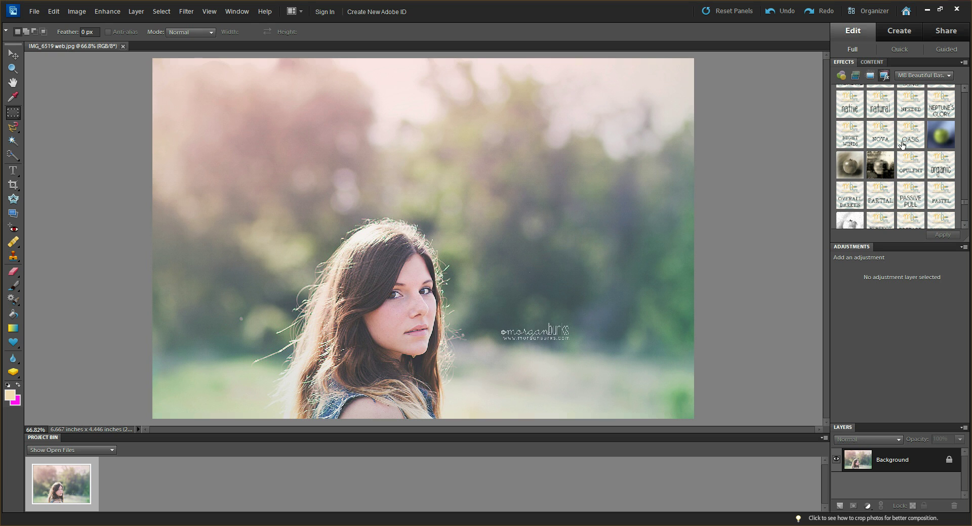
pyautogui.doubleClick(842, 115)
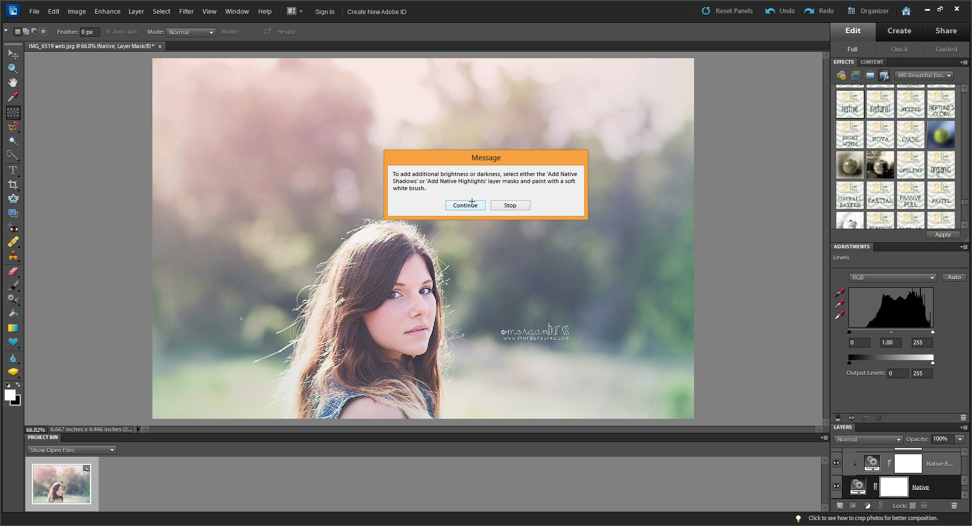
pyautogui.click(464, 205)
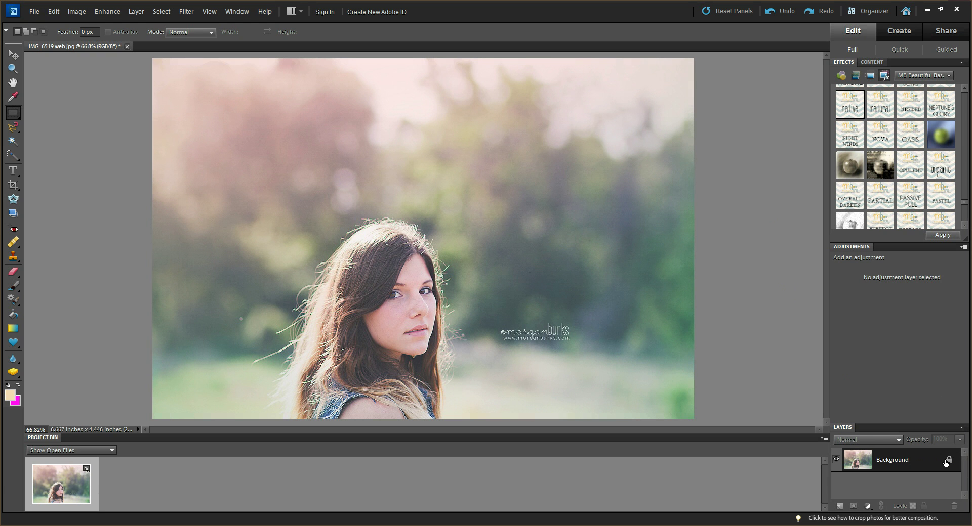
pyautogui.scroll(1, 929, 101)
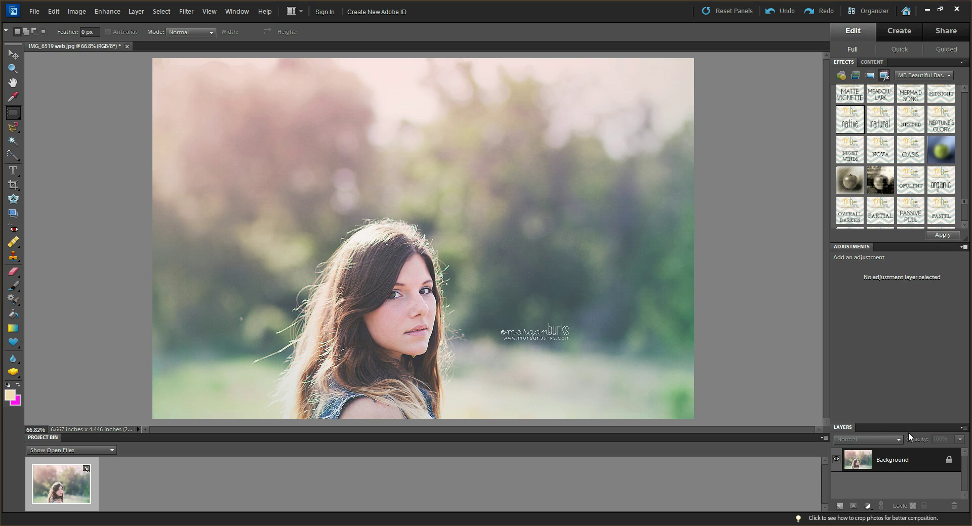
# Step: Enlarge the layers area and switch the Effects category to MB Radioactive Collection
pyautogui.moveTo(910, 423); pyautogui.dragTo(921, 338)
pyautogui.click(916, 77)
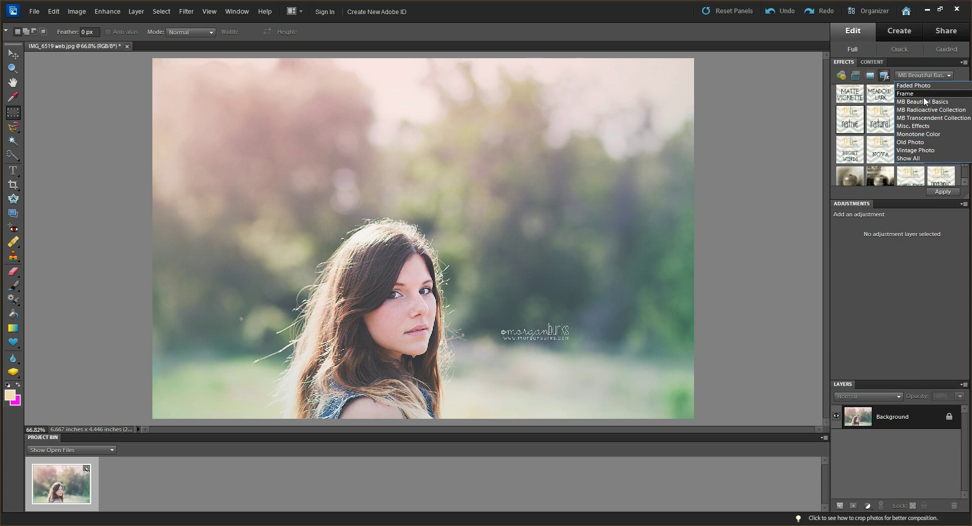
pyautogui.click(867, 76)
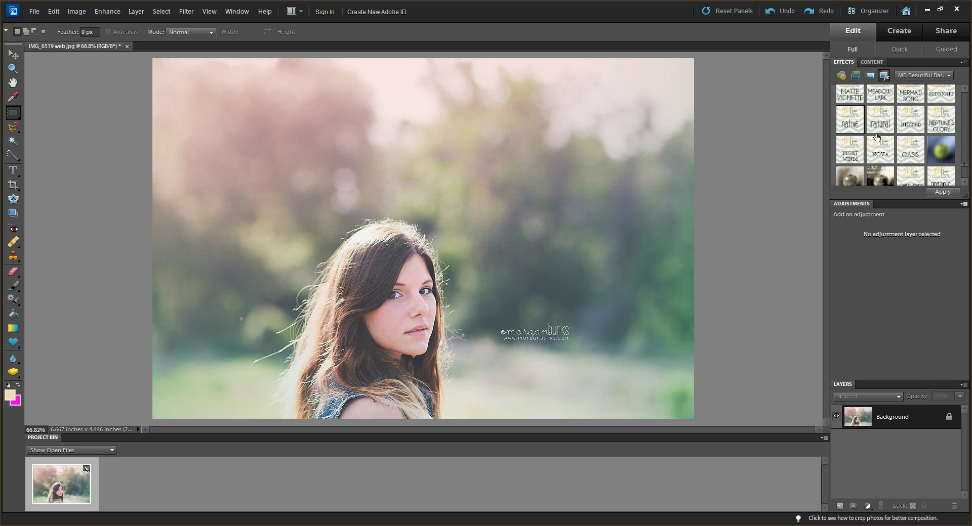
pyautogui.click(869, 76)
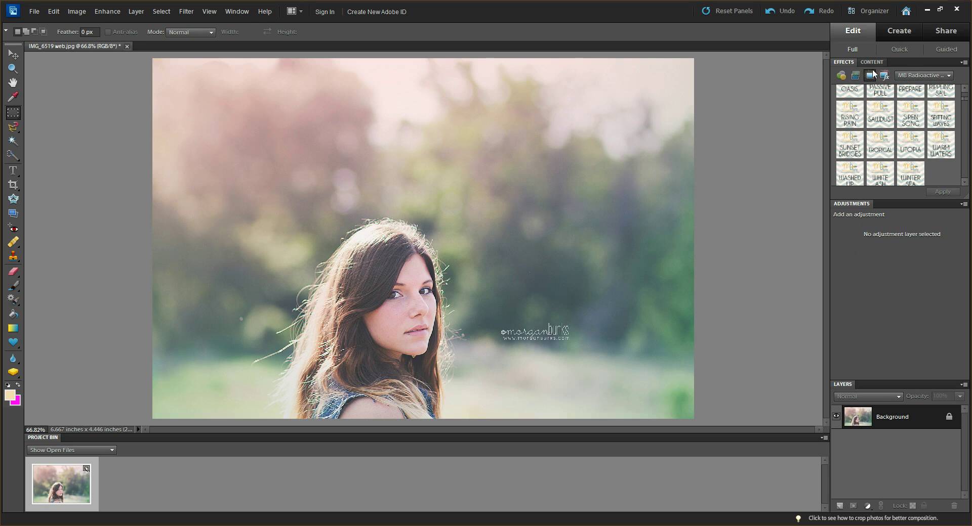
# Step: Return to MB Beautiful Basics and apply the depths effect to the portrait
pyautogui.click(911, 76)
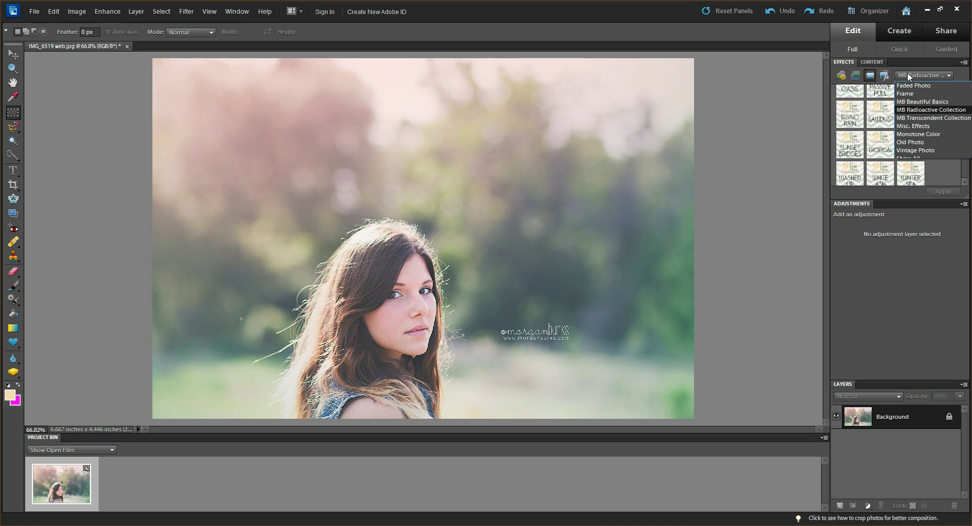
pyautogui.click(919, 102)
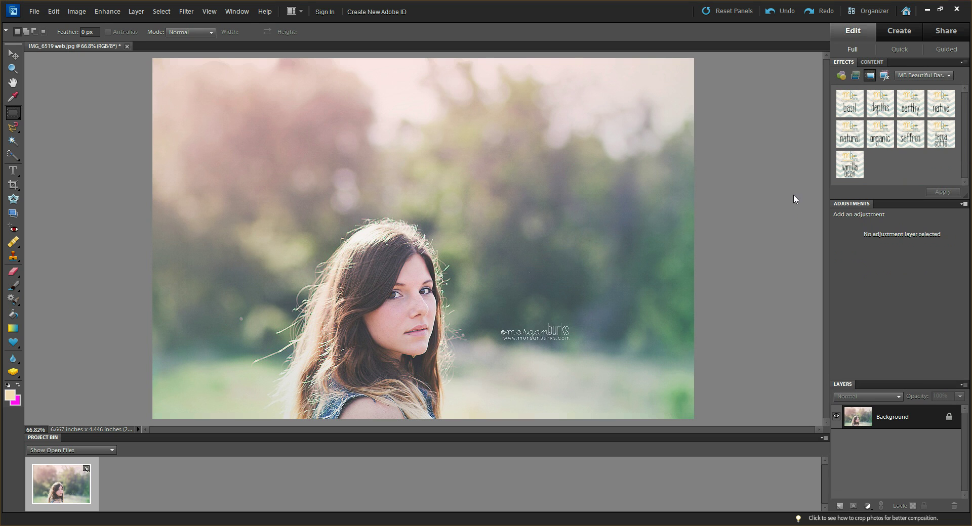
pyautogui.moveTo(850, 95); pyautogui.dragTo(909, 118)
pyautogui.doubleClick(881, 108)
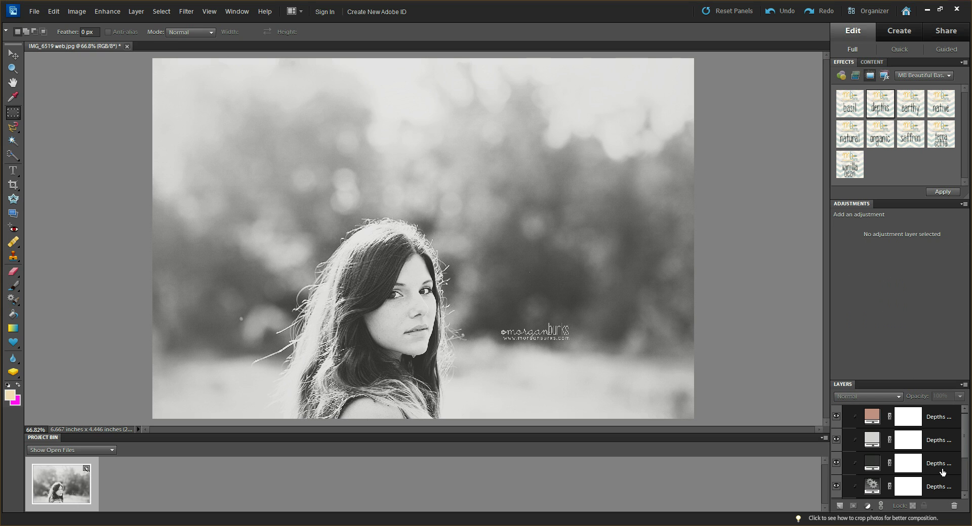
pyautogui.click(954, 508)
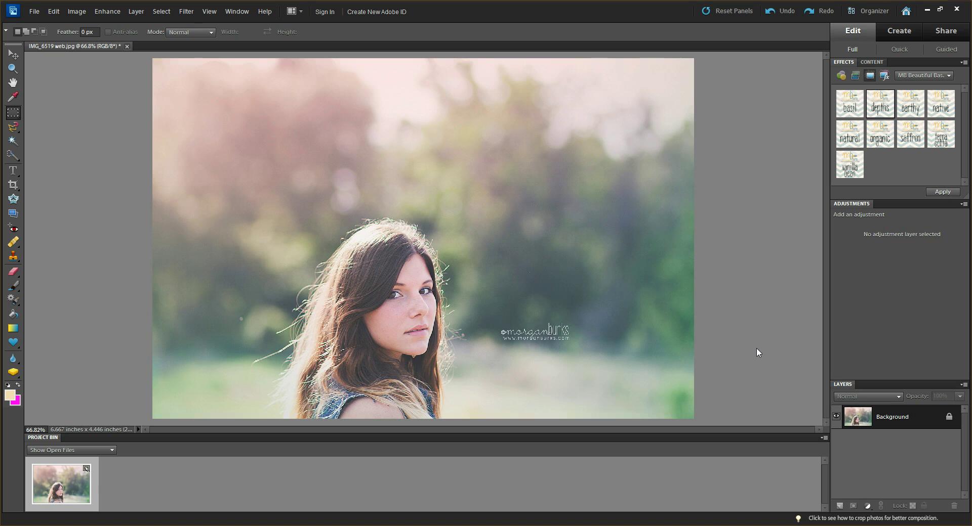